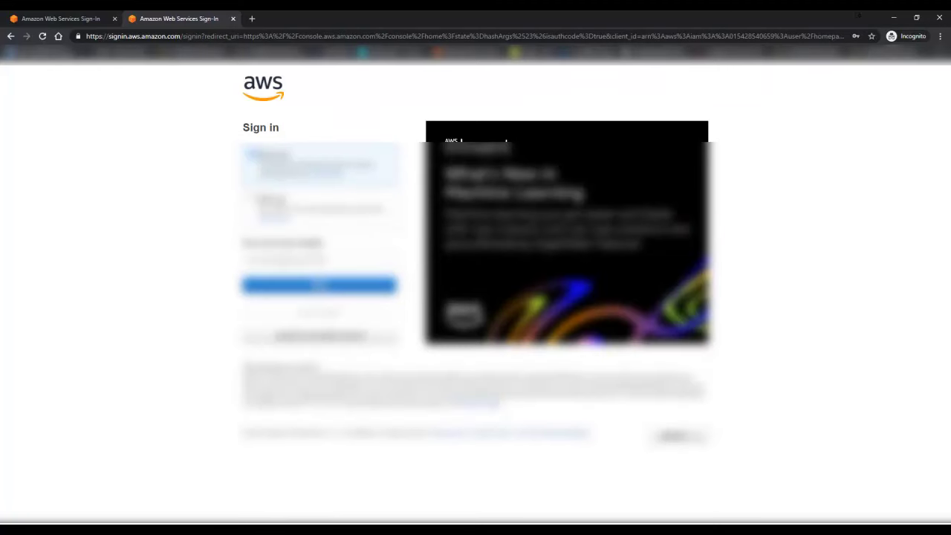
Step: Fill in the saved root account email, continue, and submit the root password to sign in
left_click(319, 257)
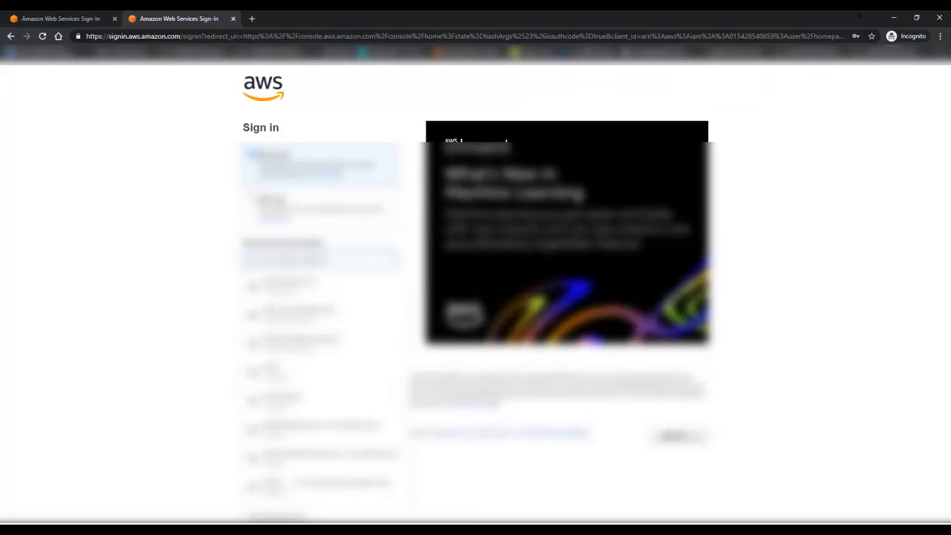
type("admin")
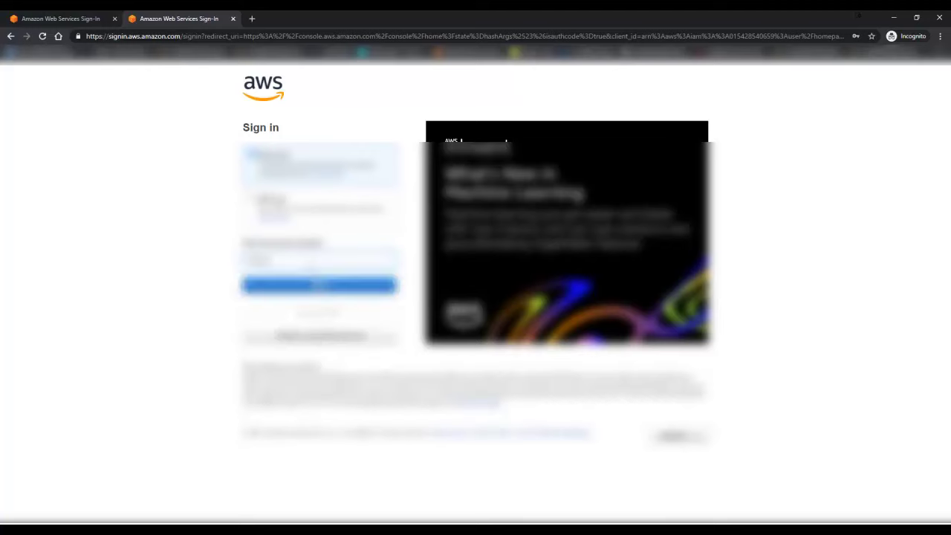
key("Down")
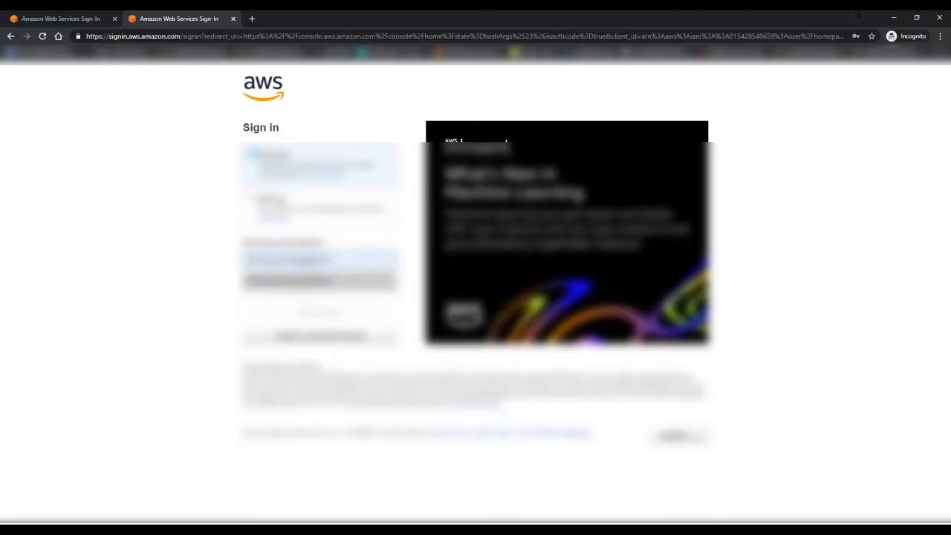
key("Return")
left_click(315, 283)
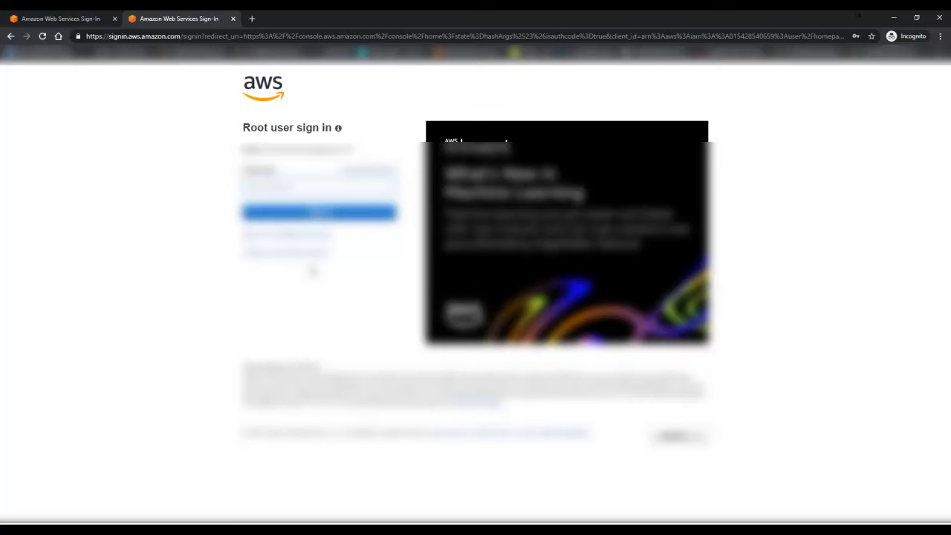
key("Return")
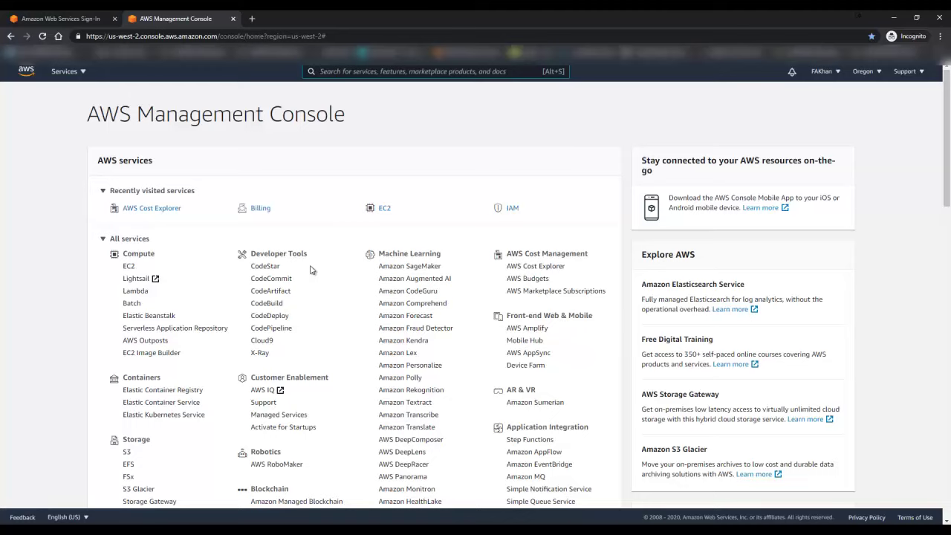
Step: Search the console services for 'iam' and open the IAM dashboard
scroll(111, 312, "down", 5)
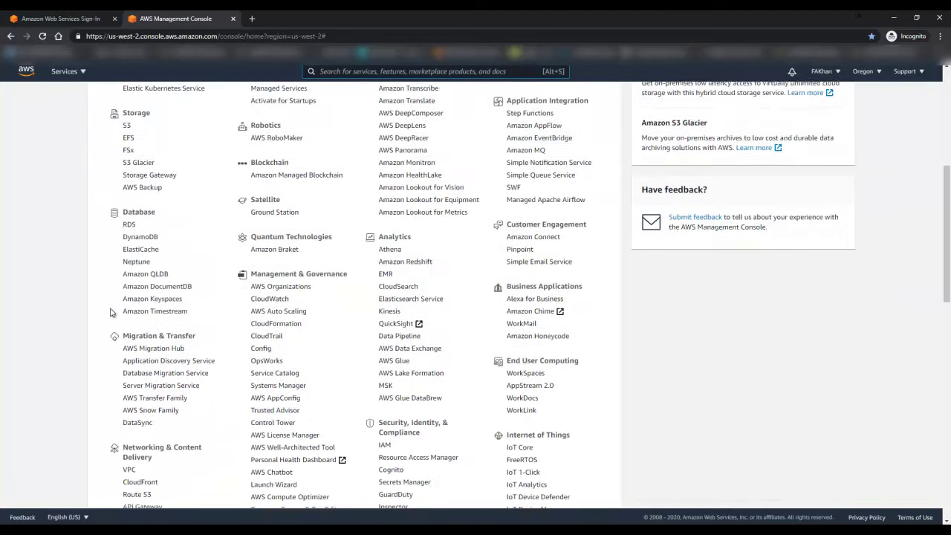
scroll(112, 334, "up", 5)
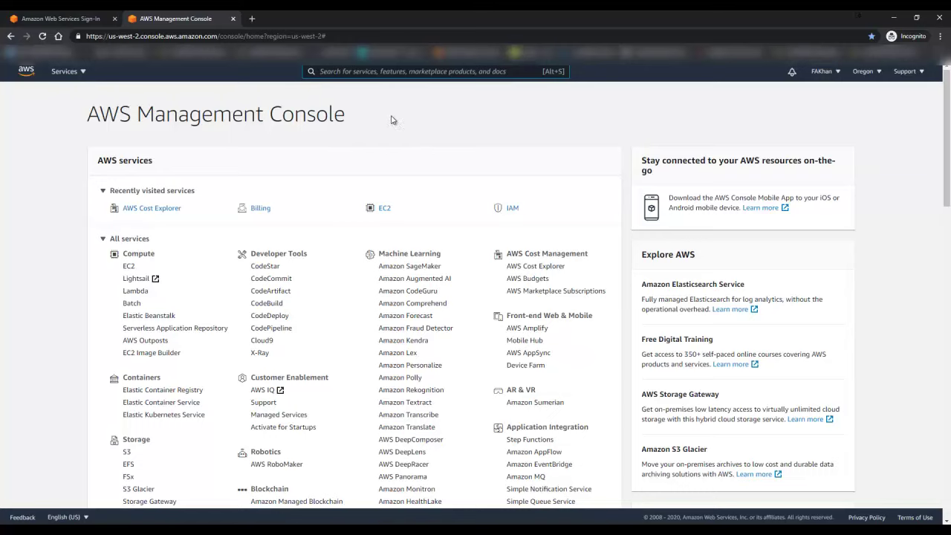
key("alt+s")
type("iam")
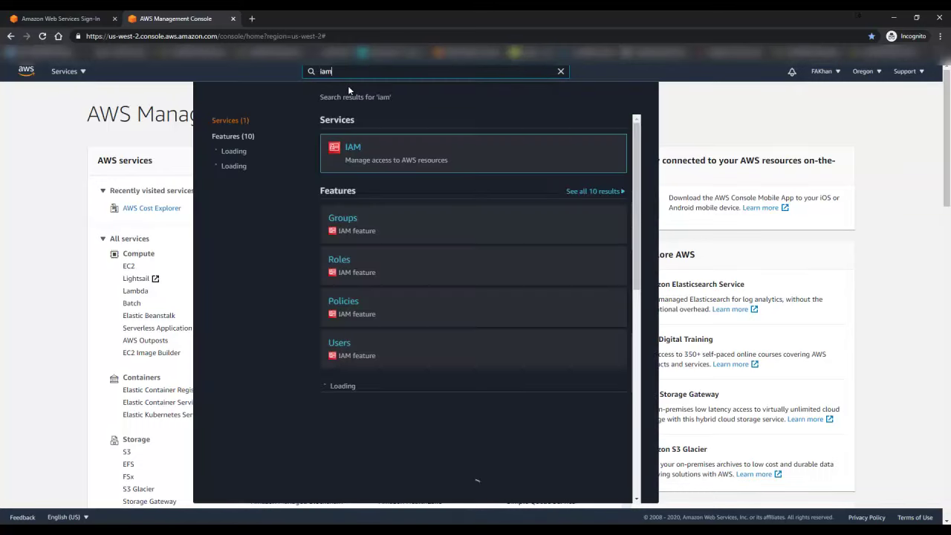
left_click(356, 148)
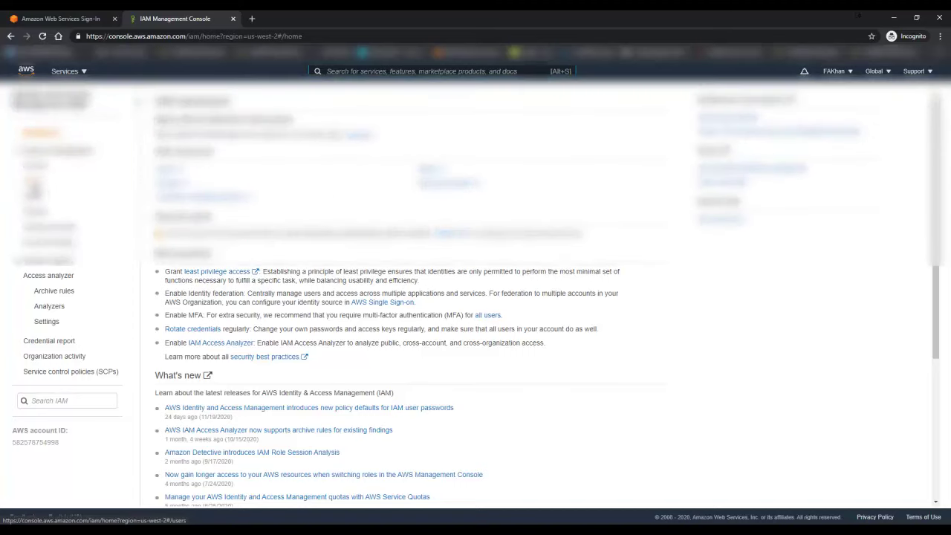
Step: Delete the first existing IAM user from the Users list, then begin adding a new user
left_click(32, 182)
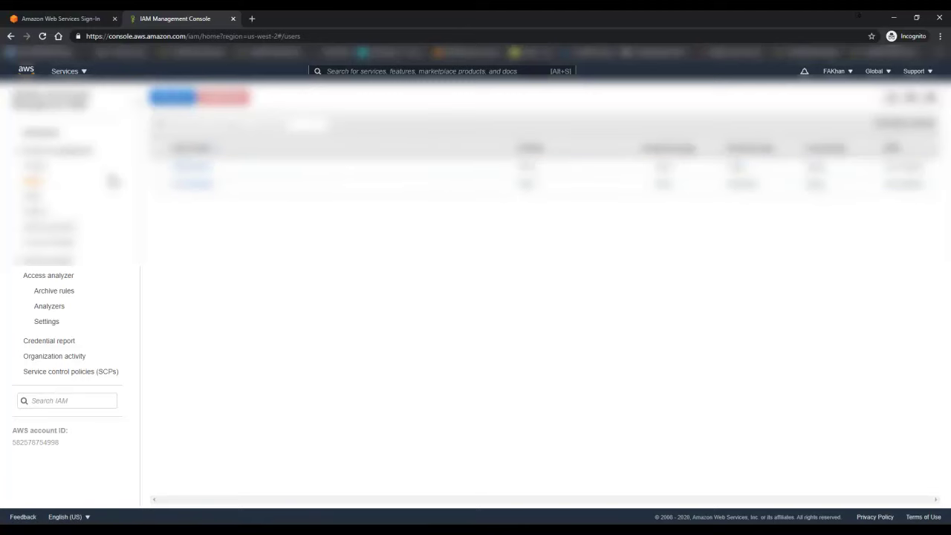
left_click(171, 172)
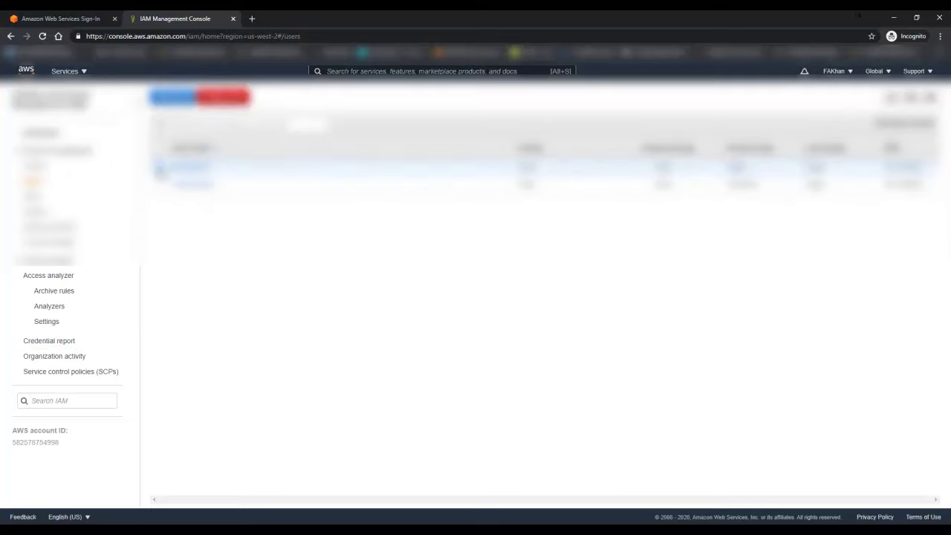
left_click(222, 96)
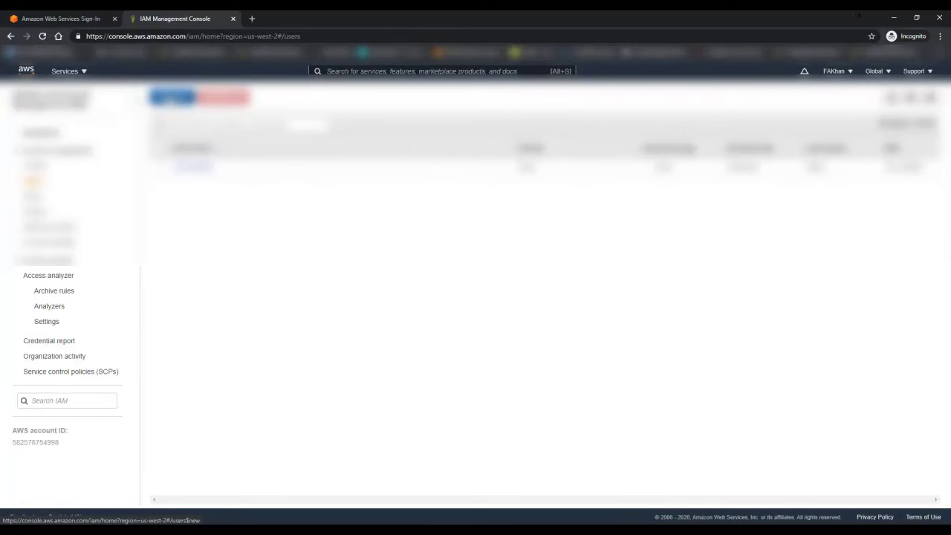
left_click(173, 98)
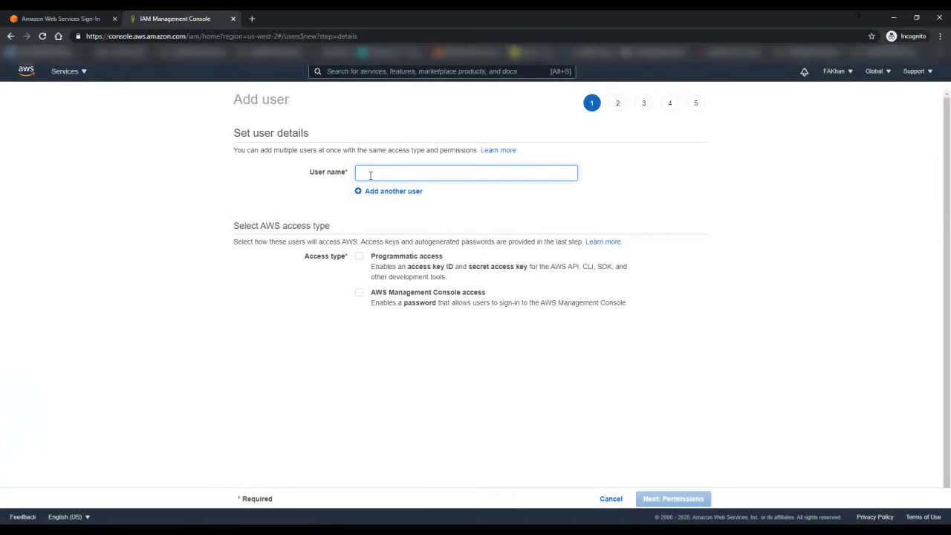
Step: Enter the user name 'billingadmin' and enable AWS Management Console access
type("billingadmin")
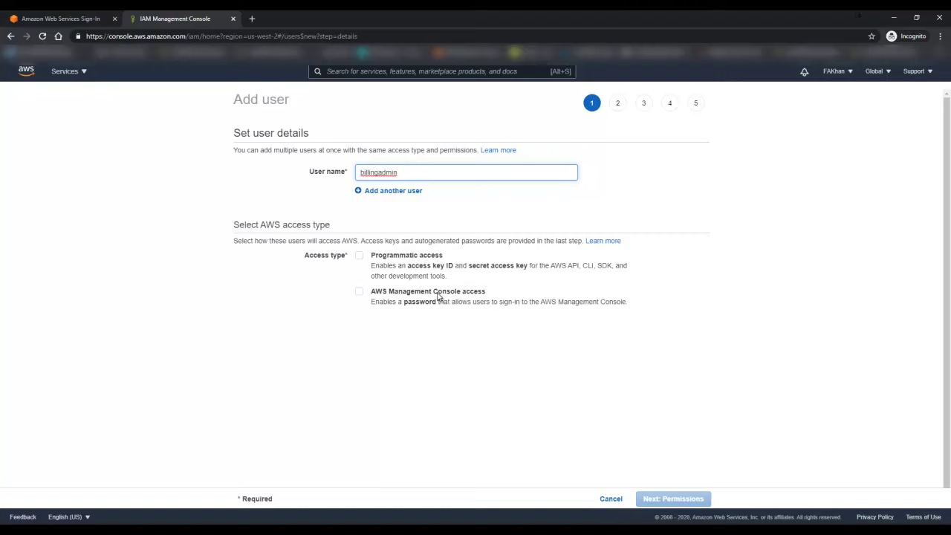
left_click(438, 296)
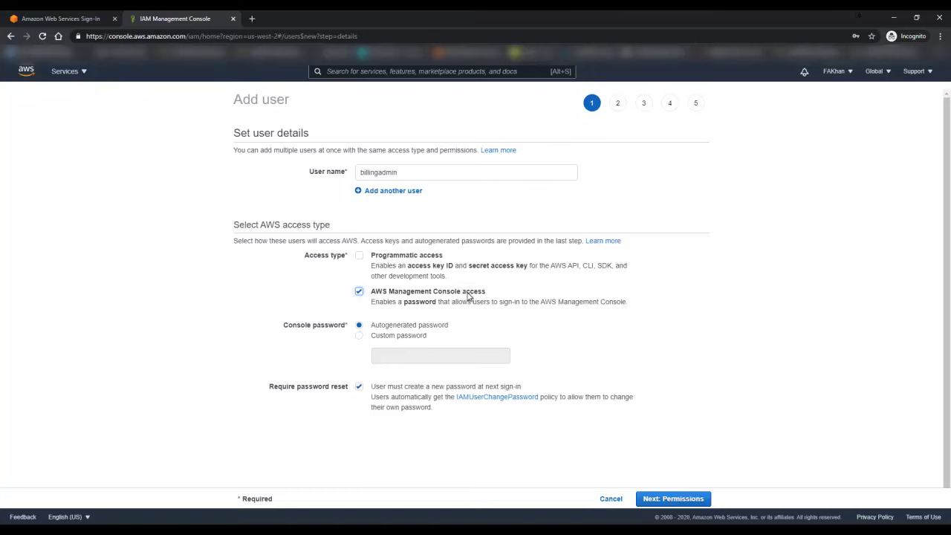
Step: Give billingadmin a custom console password with no reset required at first sign-in
left_click(410, 336)
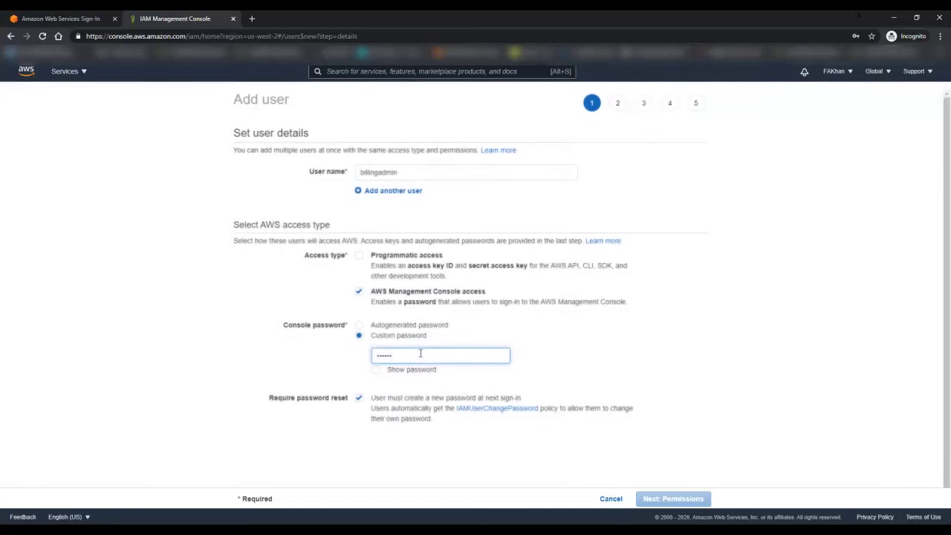
type("••")
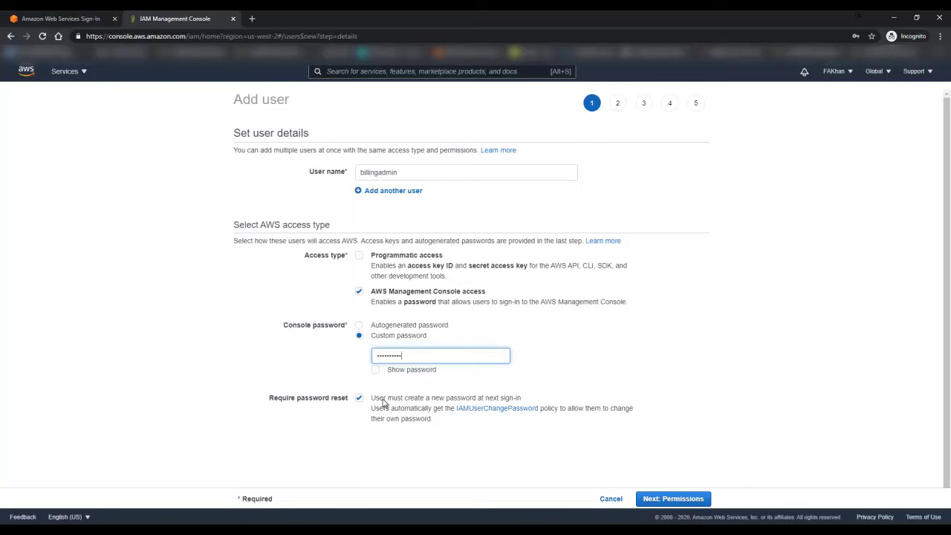
left_click(380, 399)
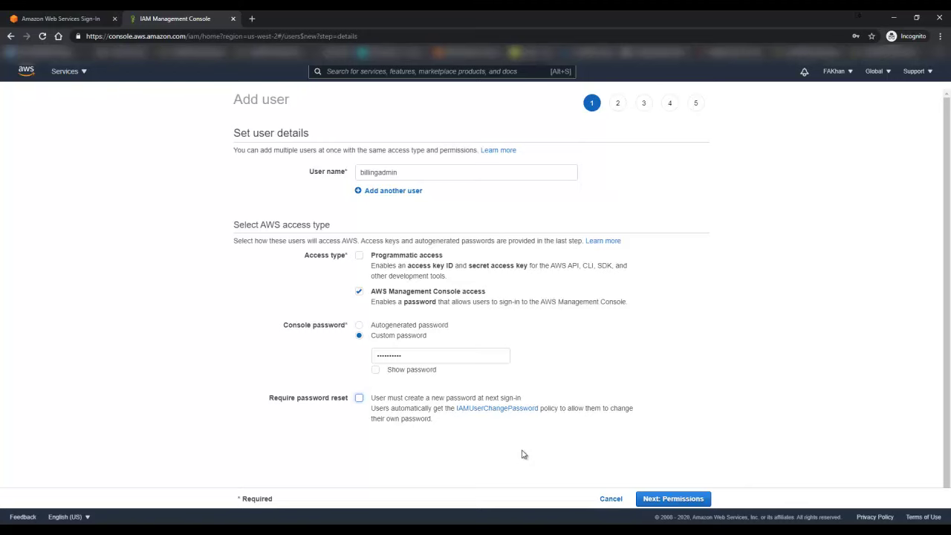
left_click(673, 498)
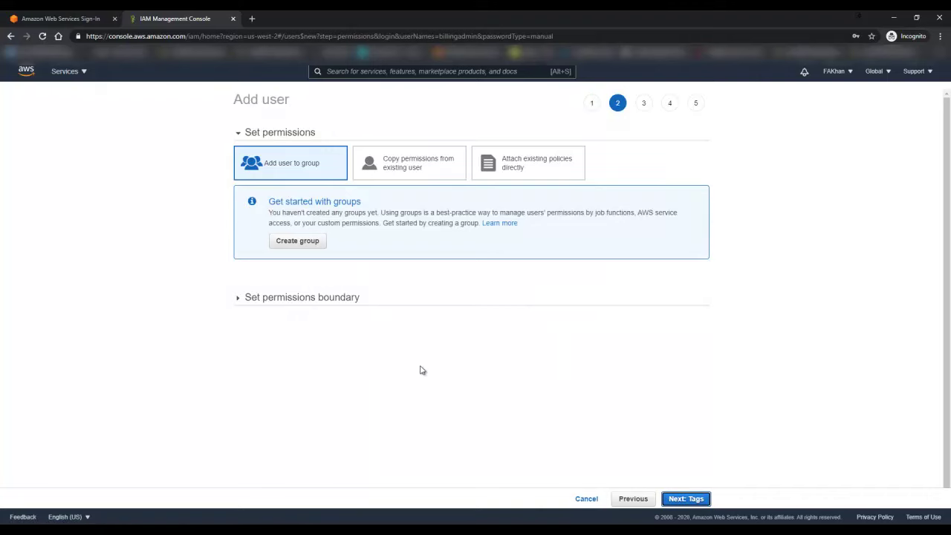
Step: Attach existing policies directly, glance at AdministratorAccess, then filter by 'billing' and expand the Billing policy
left_click(552, 173)
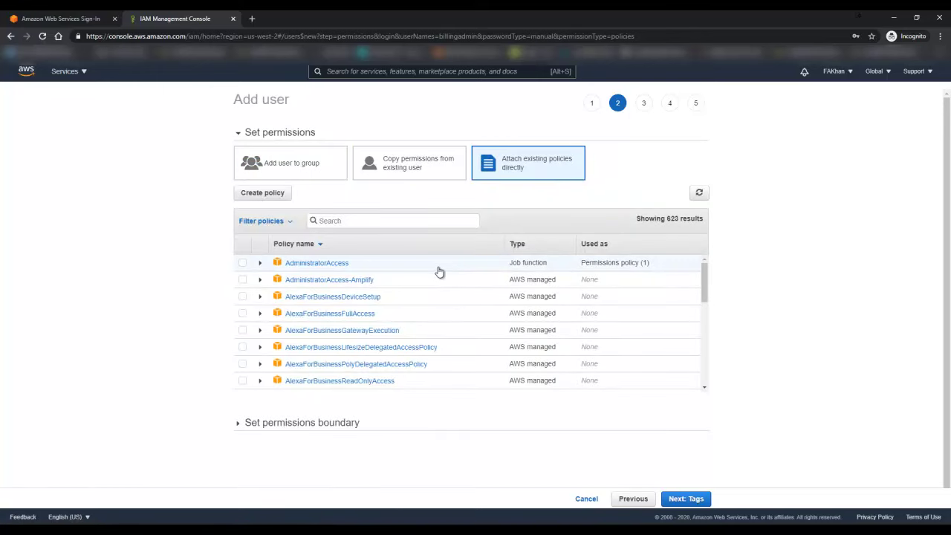
left_click(261, 264)
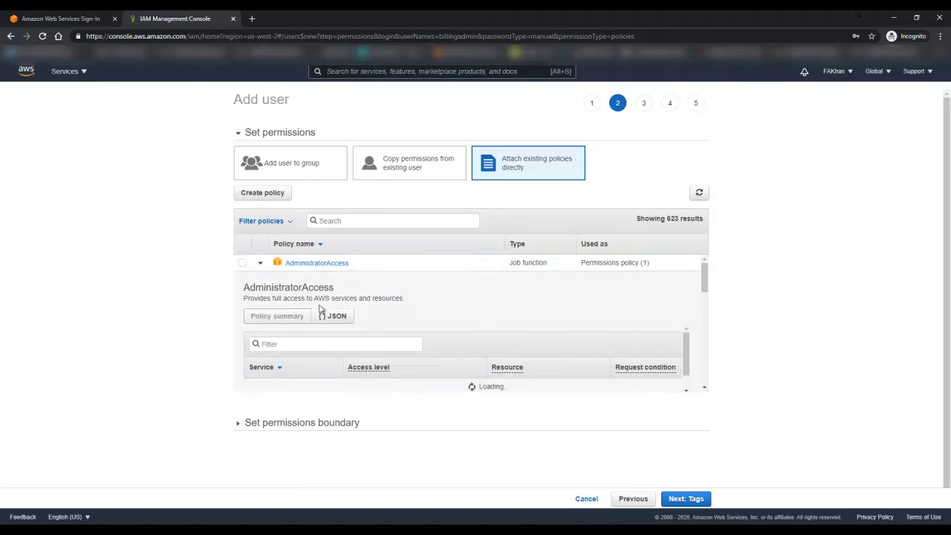
left_click(261, 265)
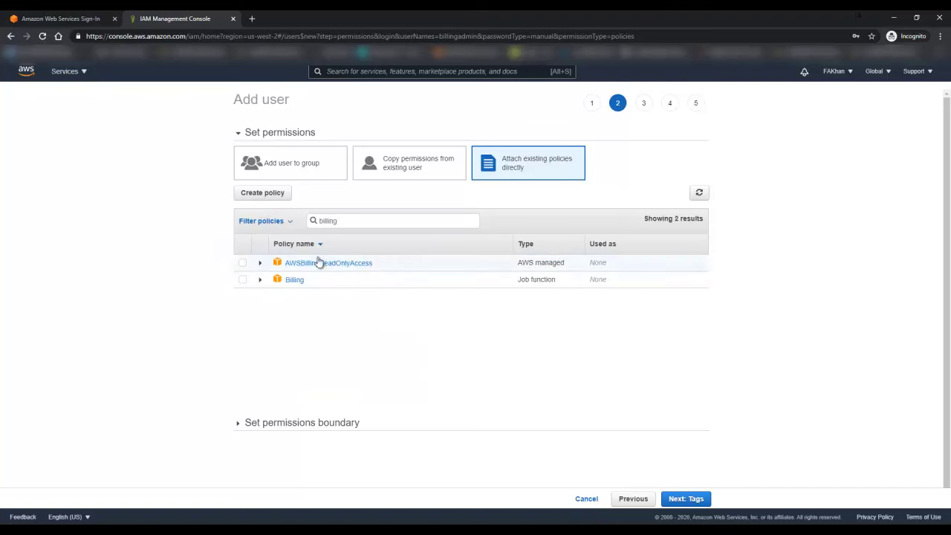
left_click(260, 281)
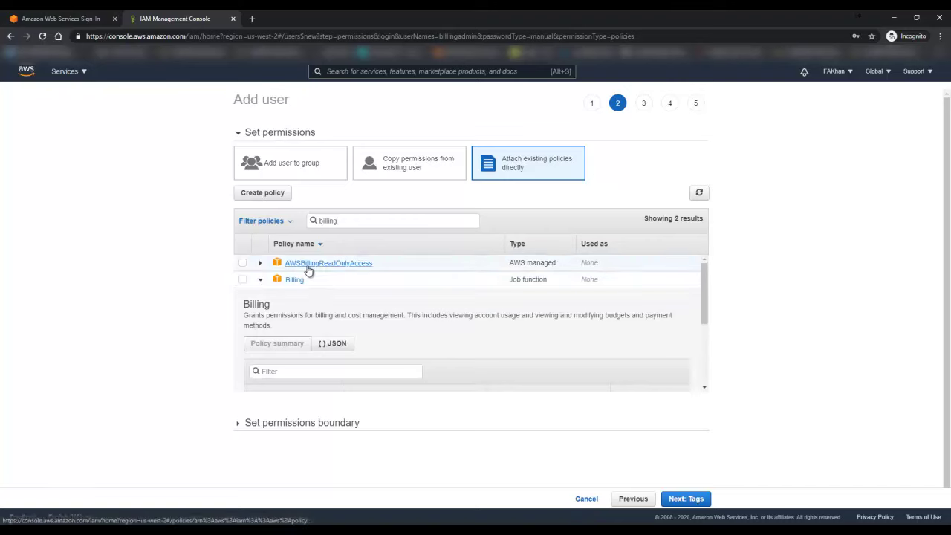
Step: Expand and read through the AWSBillingReadOnlyAccess policy details
left_click(260, 264)
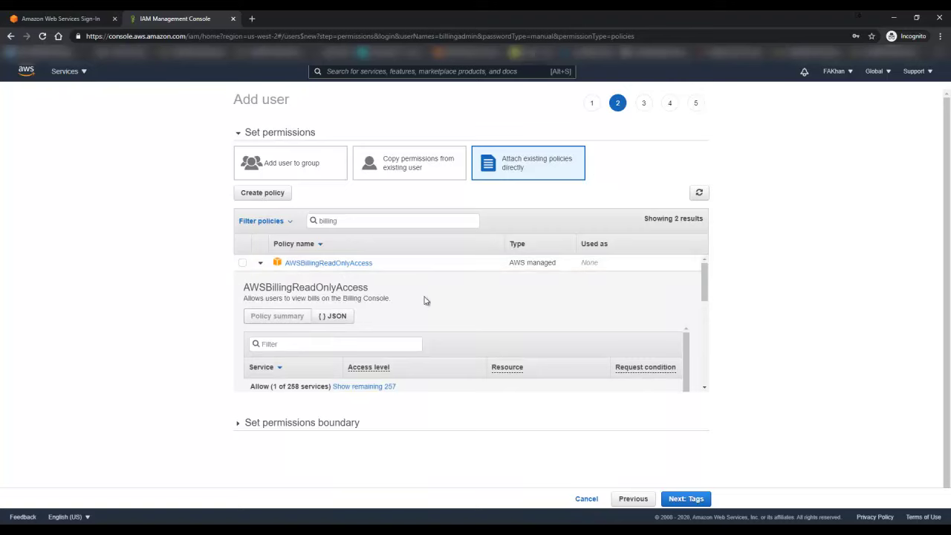
scroll(426, 300, "down", 1)
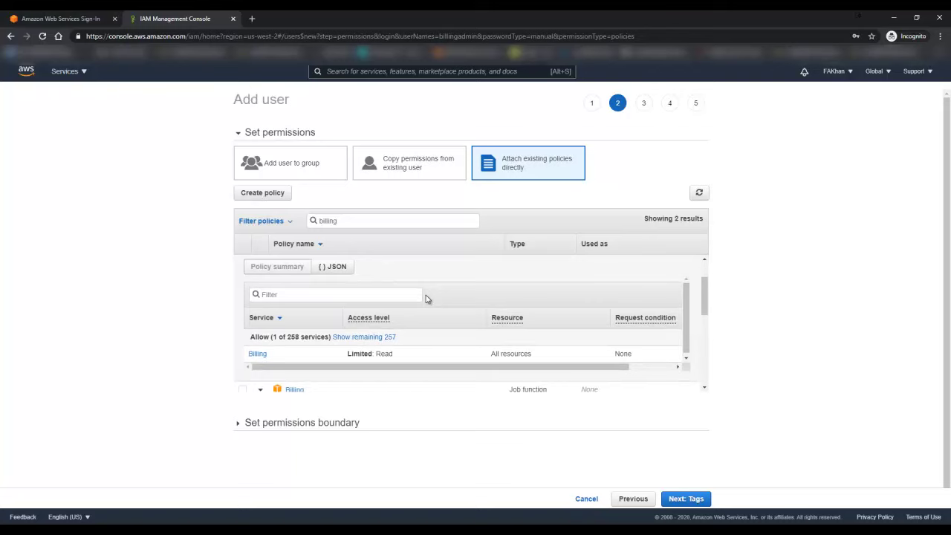
scroll(425, 298, "down", 1)
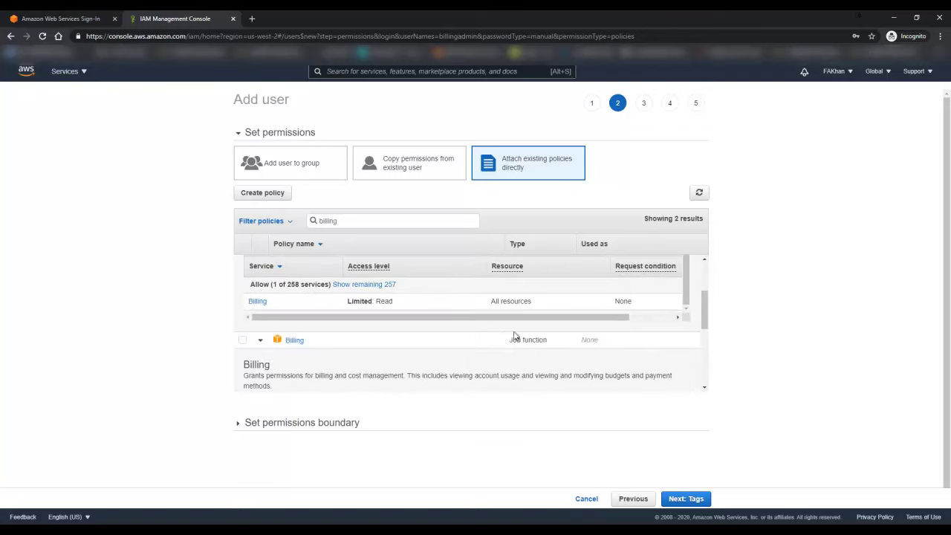
scroll(509, 340, "down", 3)
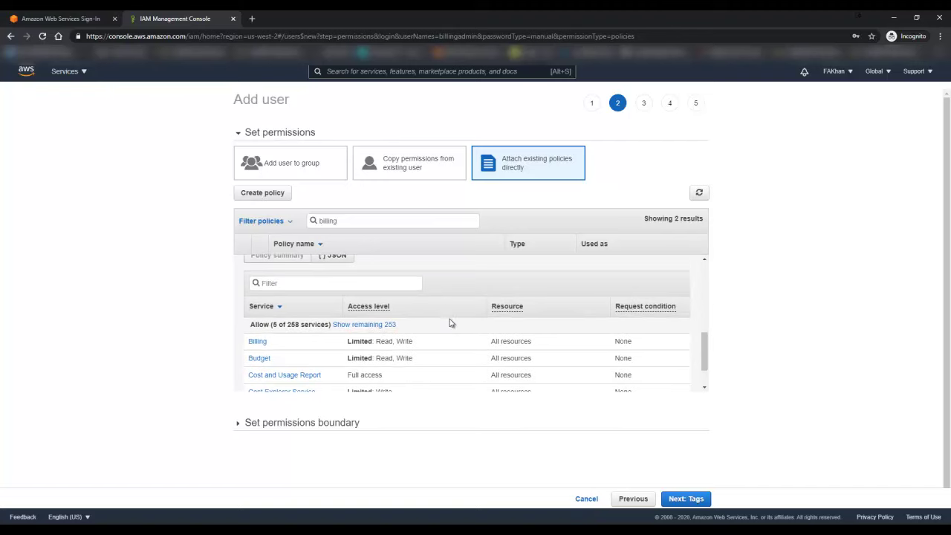
scroll(458, 332, "down", 1)
scroll(459, 332, "down", 3)
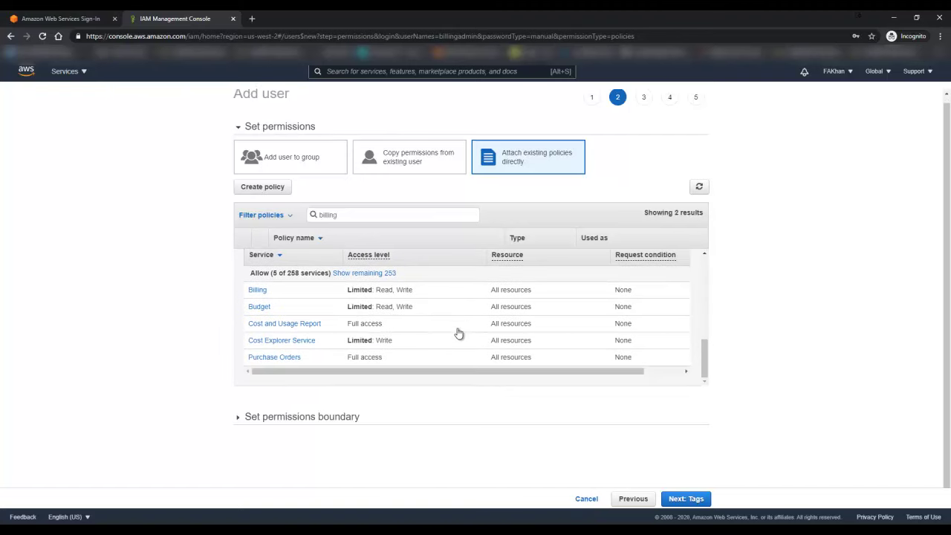
scroll(394, 293, "up", 2)
scroll(459, 290, "up", 1)
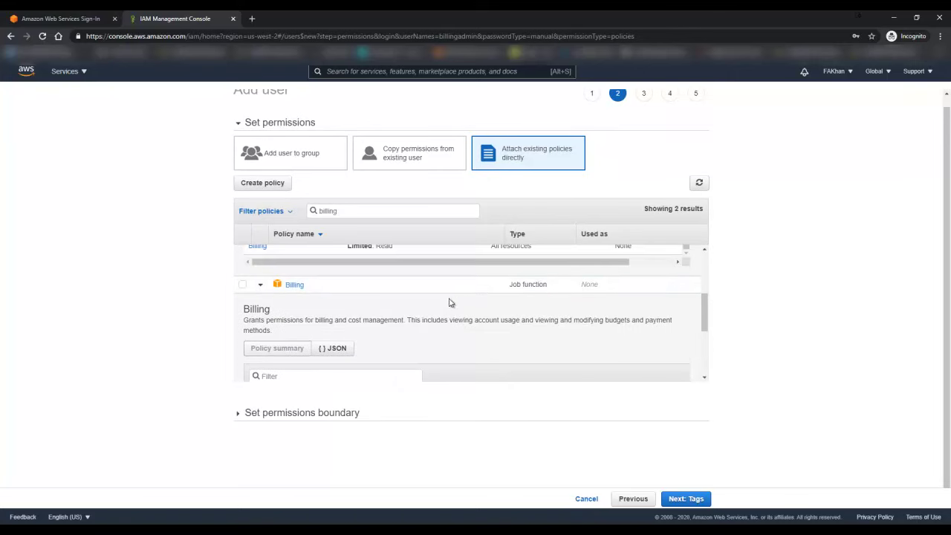
scroll(449, 303, "up", 1)
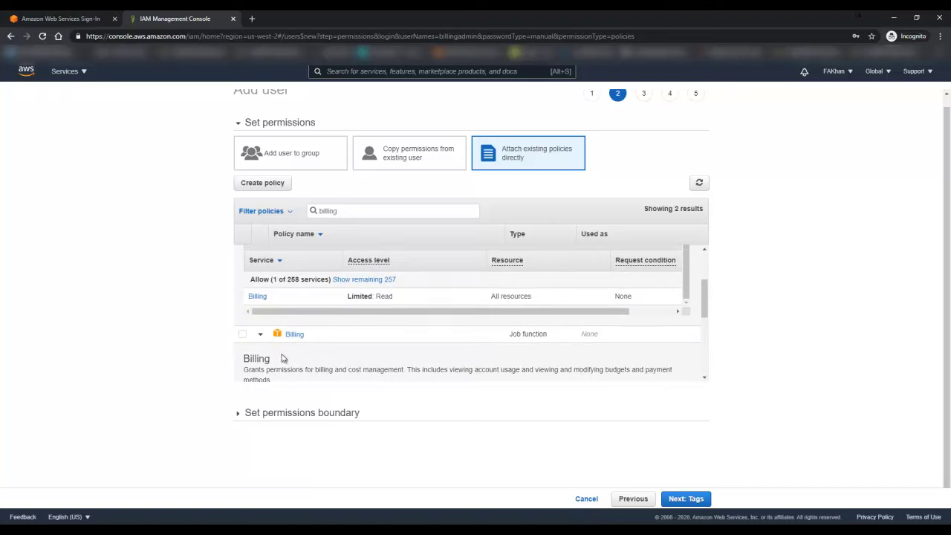
scroll(372, 355, "down", 1)
scroll(387, 327, "down", 2)
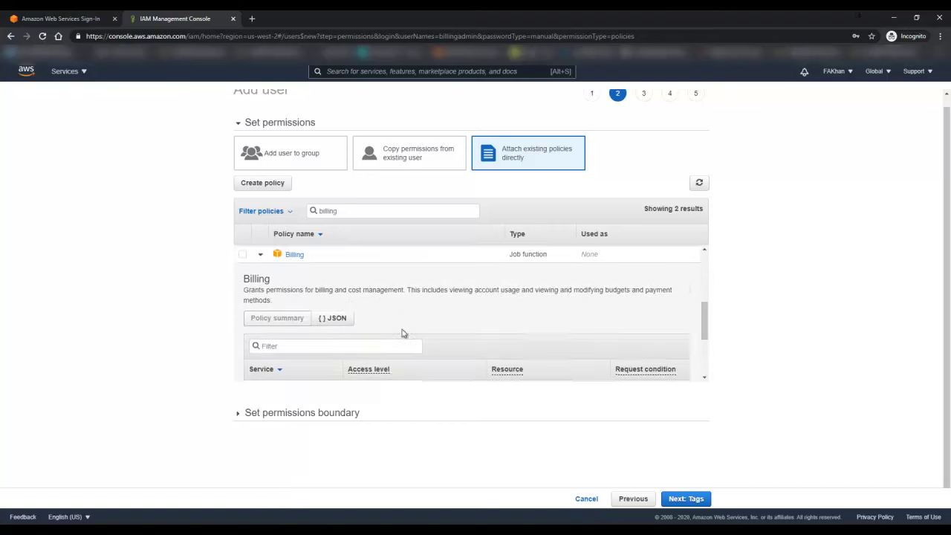
scroll(431, 312, "up", 1)
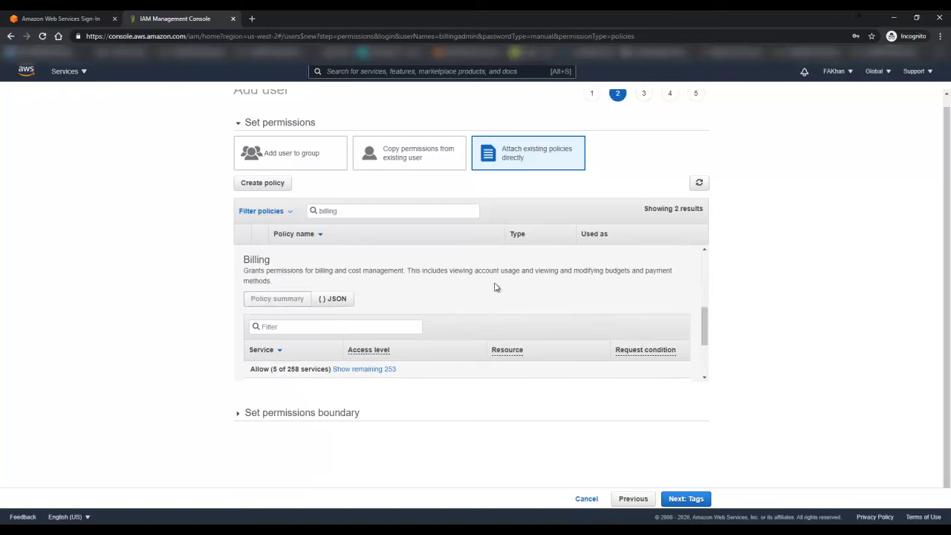
scroll(469, 300, "down", 2)
scroll(468, 317, "up", 4)
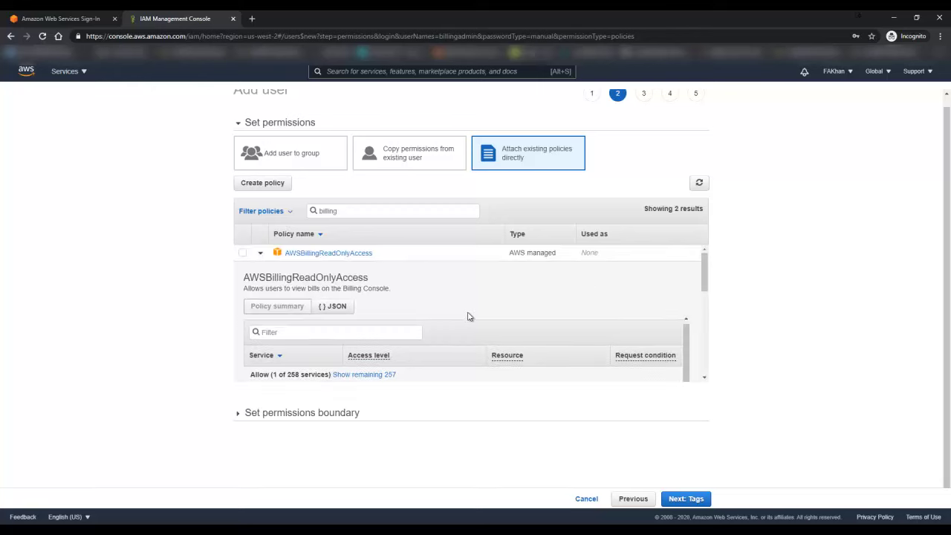
Step: Recheck the billing policy details and tick AWSBillingReadOnlyAccess for the new user
left_click(260, 263)
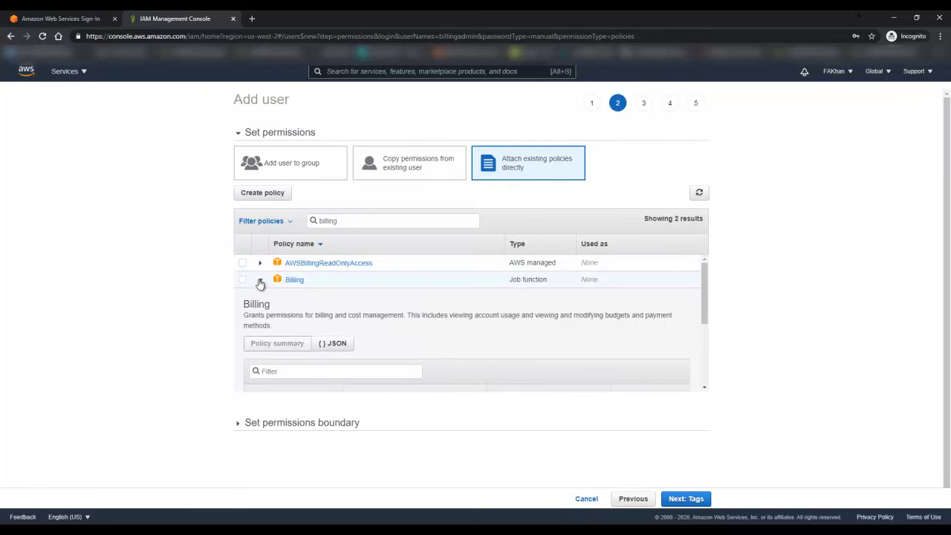
left_click(260, 280)
left_click(260, 263)
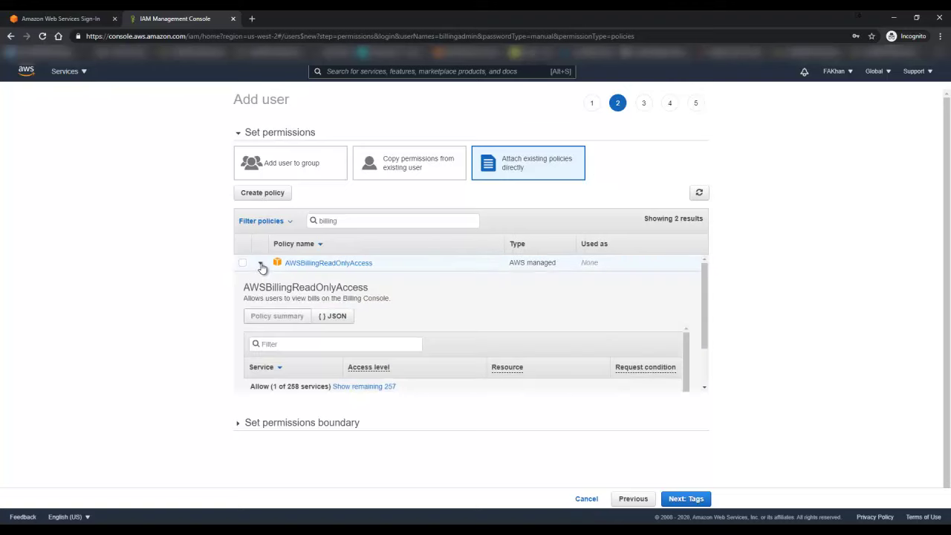
scroll(653, 329, "down", 2)
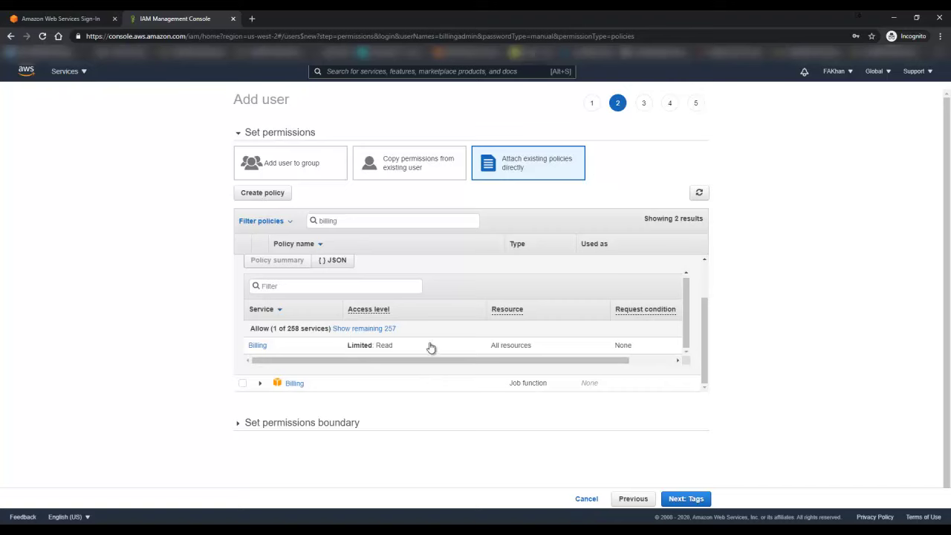
scroll(431, 346, "up", 2)
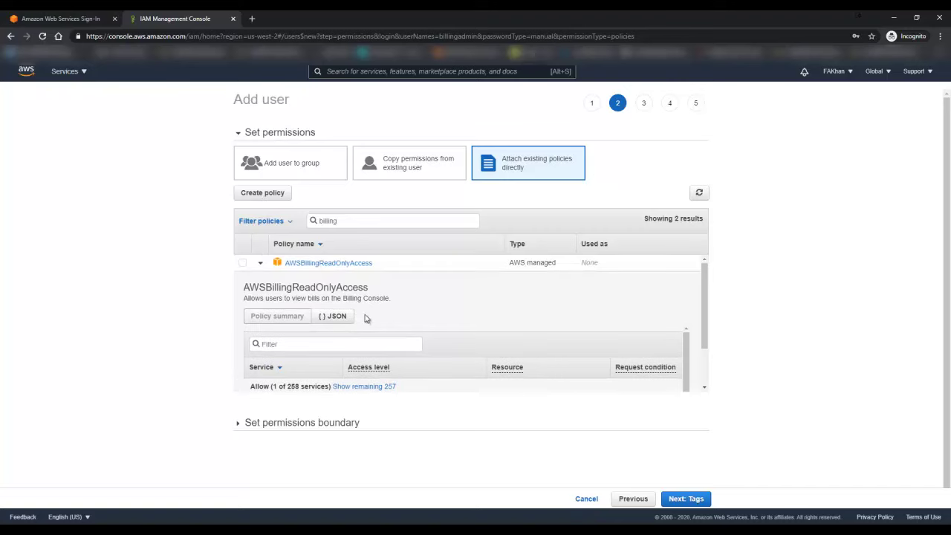
left_click(284, 270)
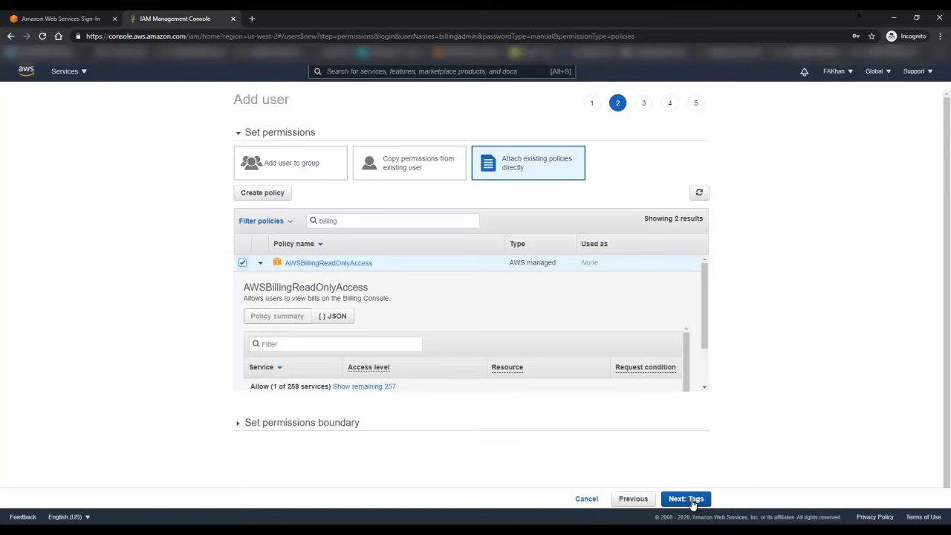
Step: Skip tags, review, and create billingadmin with AWSBillingReadOnlyAccess
left_click(685, 499)
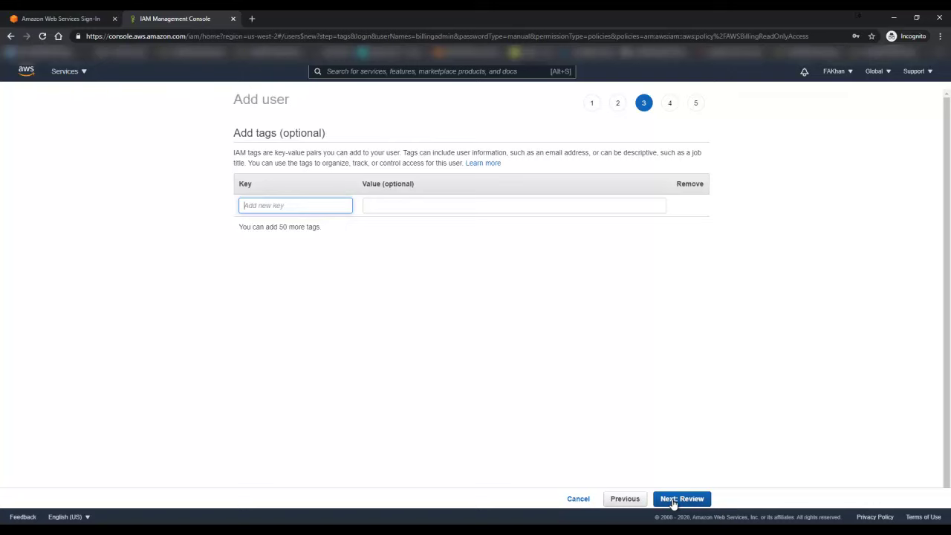
left_click(675, 501)
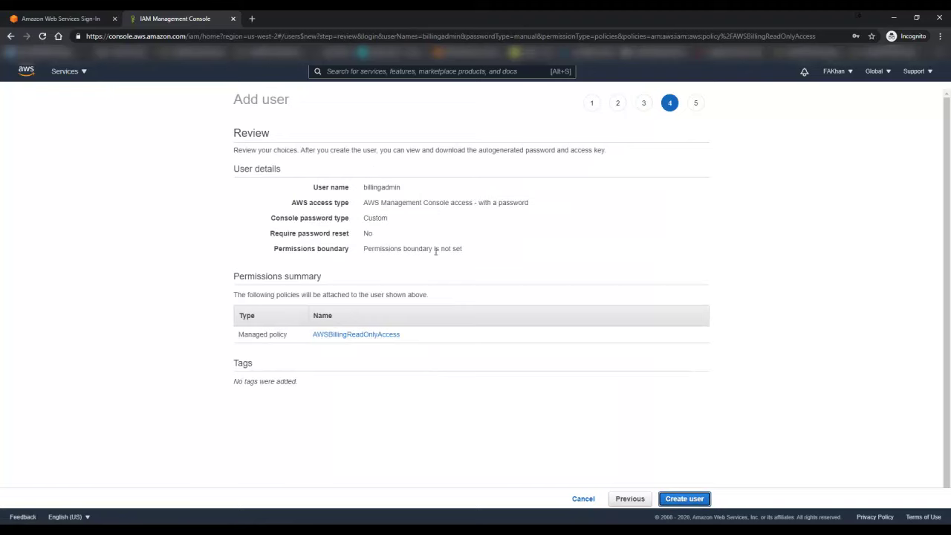
left_click(685, 499)
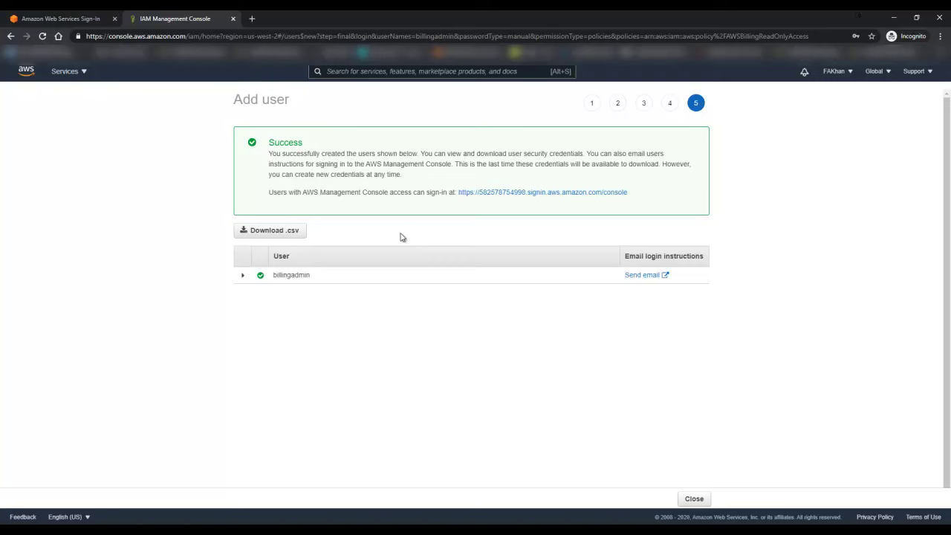
Step: Download the new user's credentials .csv file to the Desktop
left_click(286, 238)
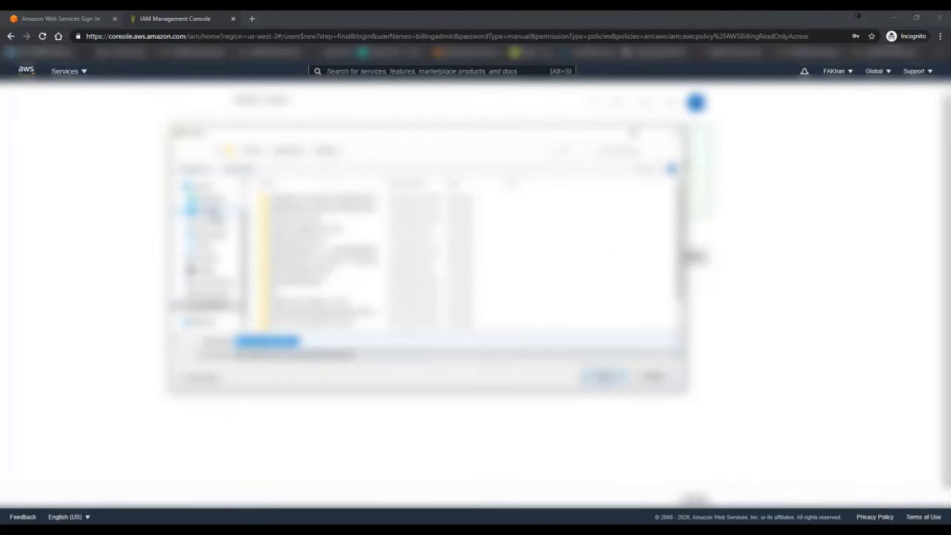
left_click(208, 210)
left_click(601, 376)
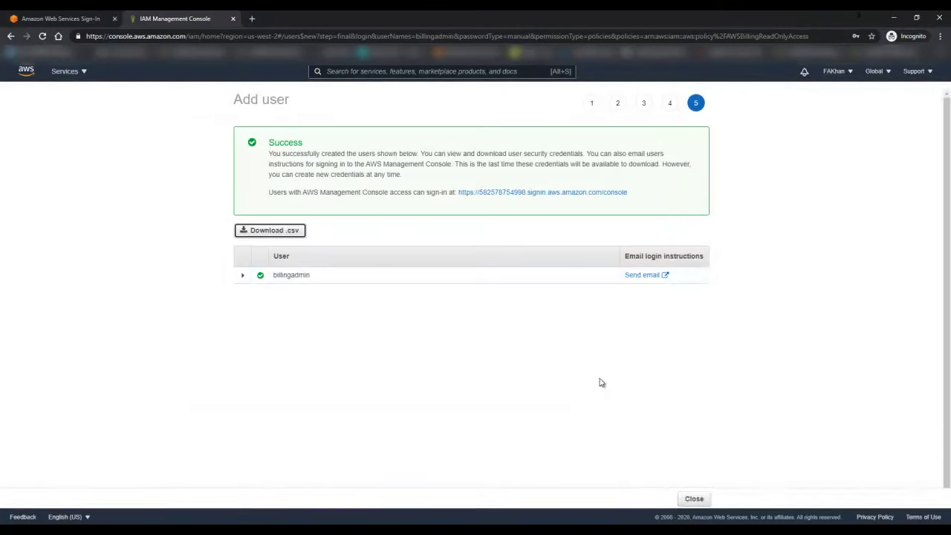
Step: Copy the console sign-in link address from the success page
left_click(246, 278)
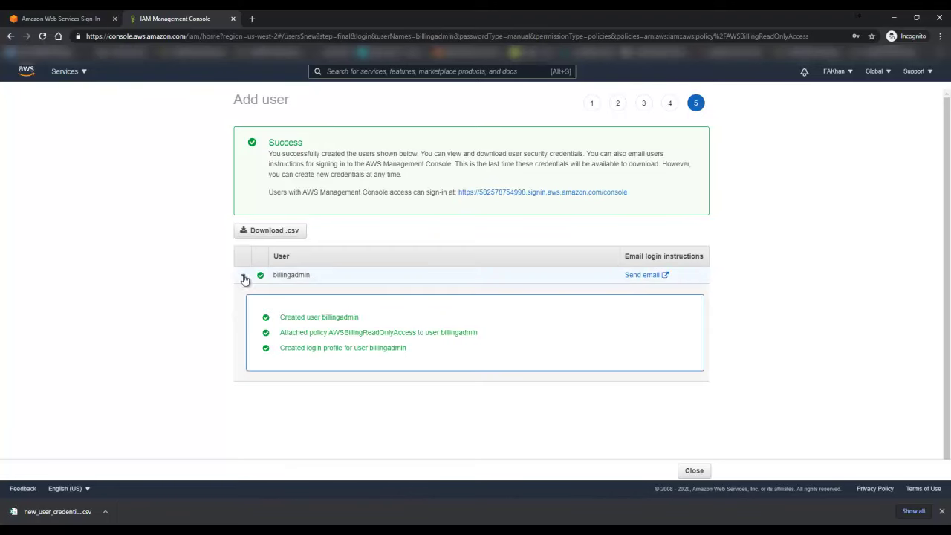
left_click(244, 279)
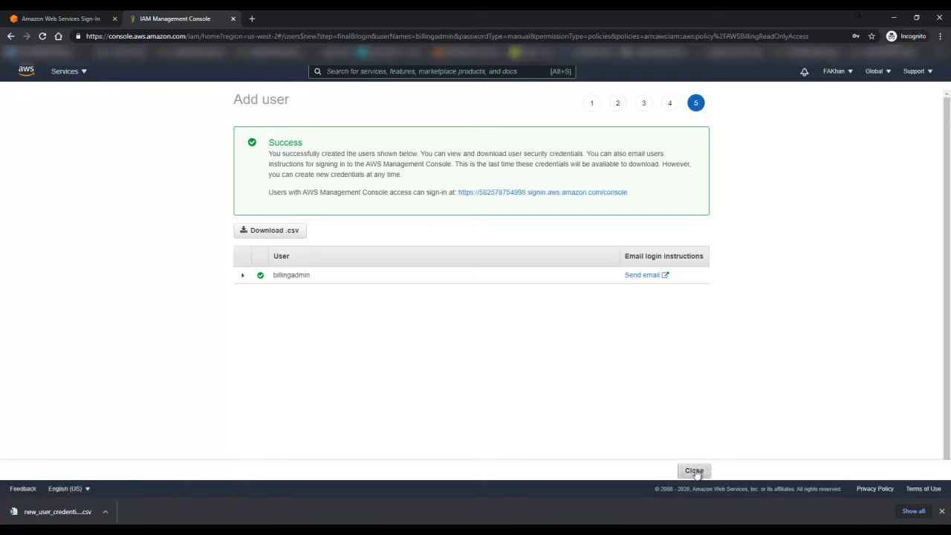
right_click(500, 193)
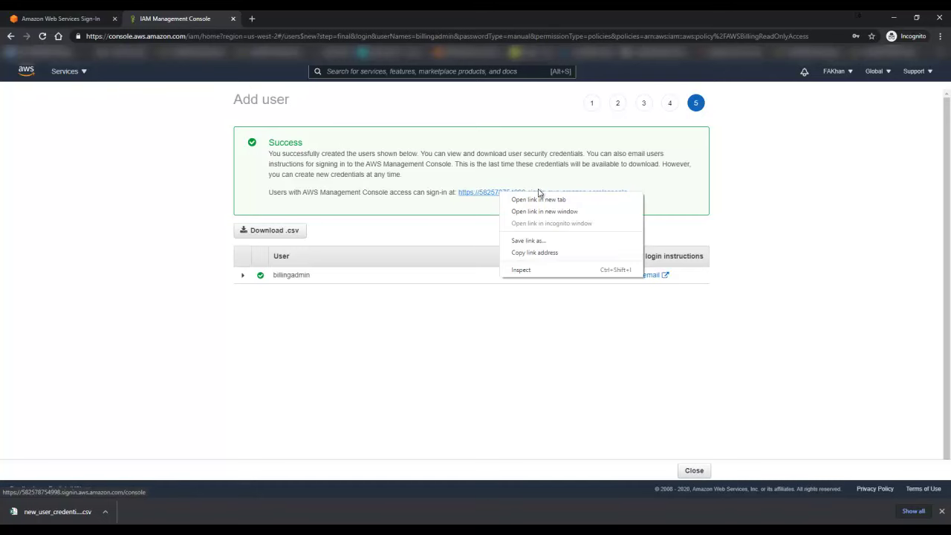
left_click(543, 252)
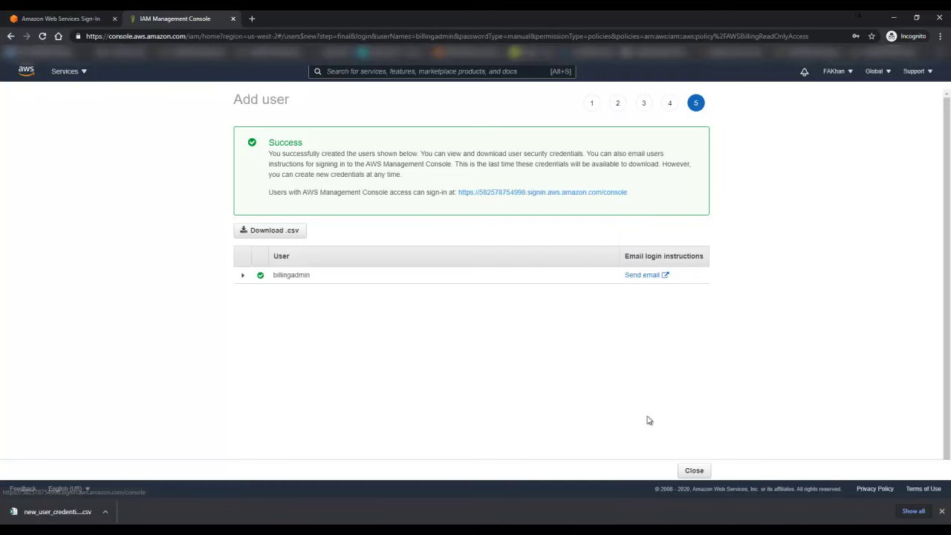
Step: Close the wizard, load the copied sign-in URL in a new tab, and open the credentials CSV
left_click(698, 472)
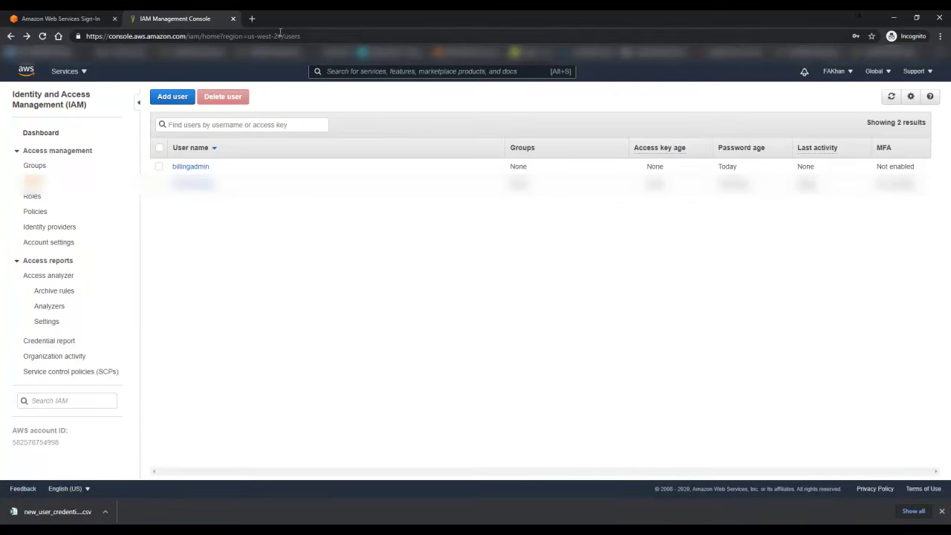
left_click(252, 19)
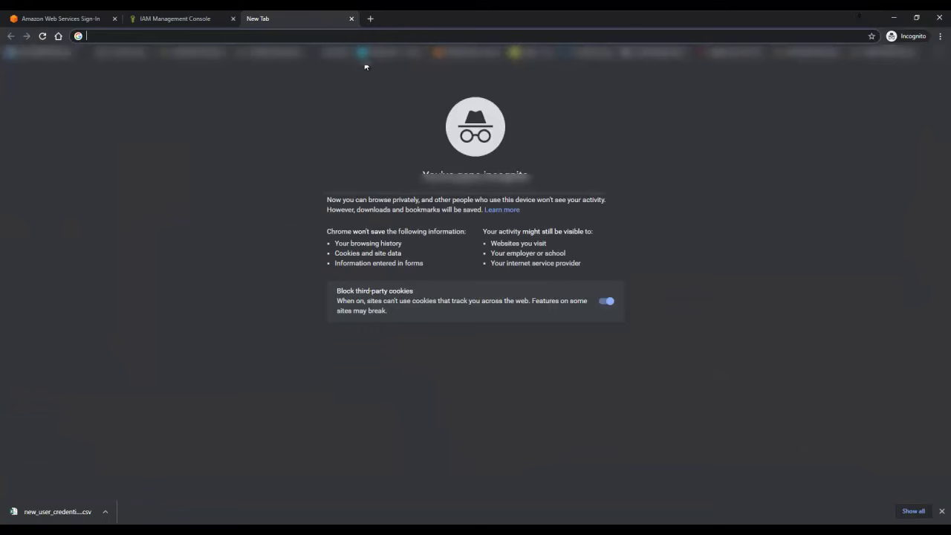
key("ctrl+v")
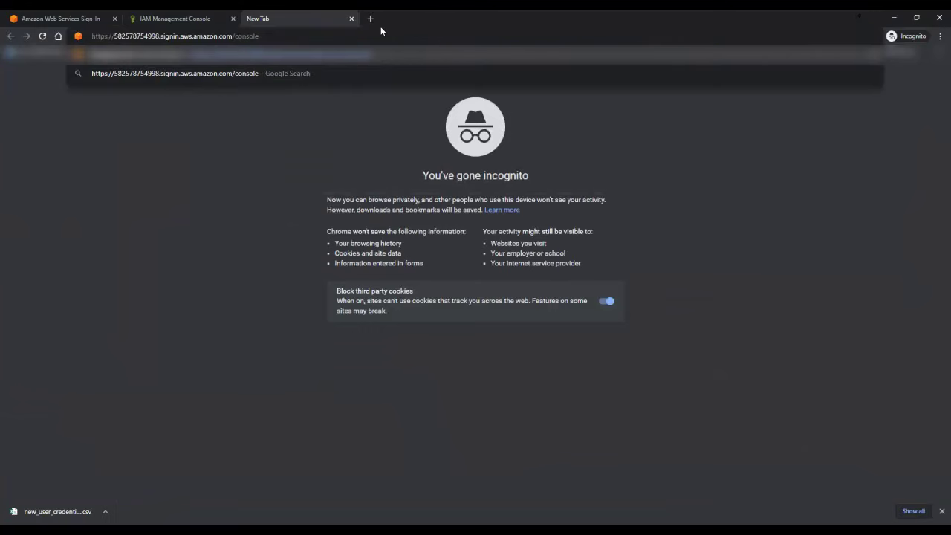
key("Return")
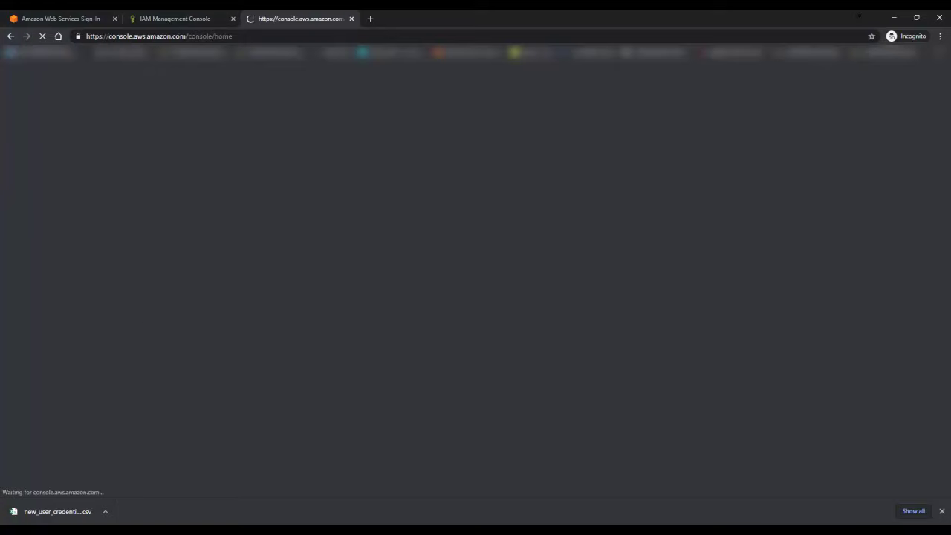
left_click(73, 512)
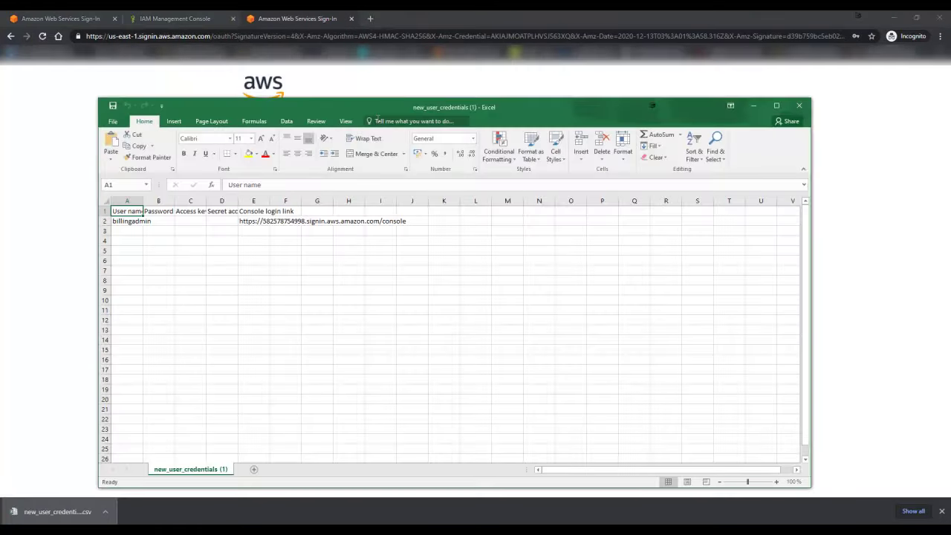
Step: Autofit all credentials sheet columns, check the empty access key cells, then close Excel without saving
left_click(105, 199)
double_click(174, 200)
left_click(181, 201)
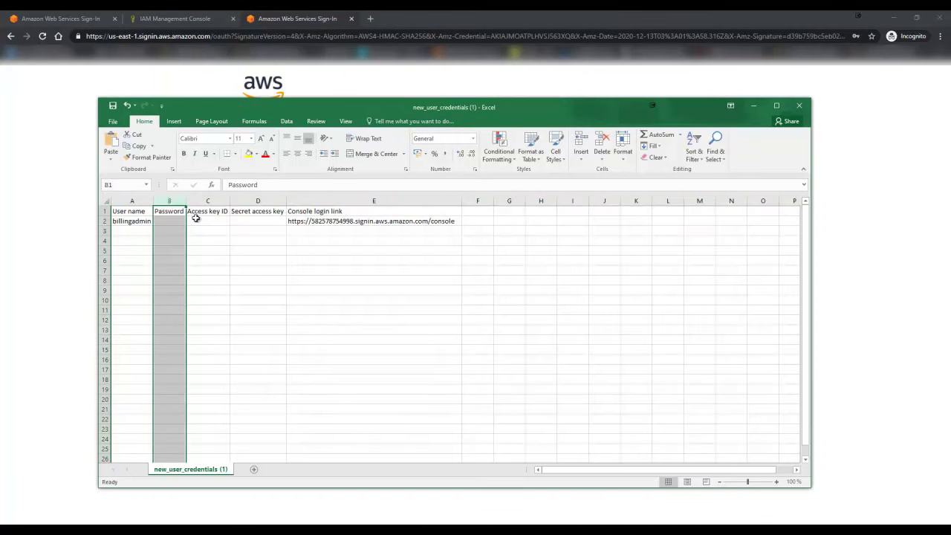
left_click(196, 220)
left_click(244, 221)
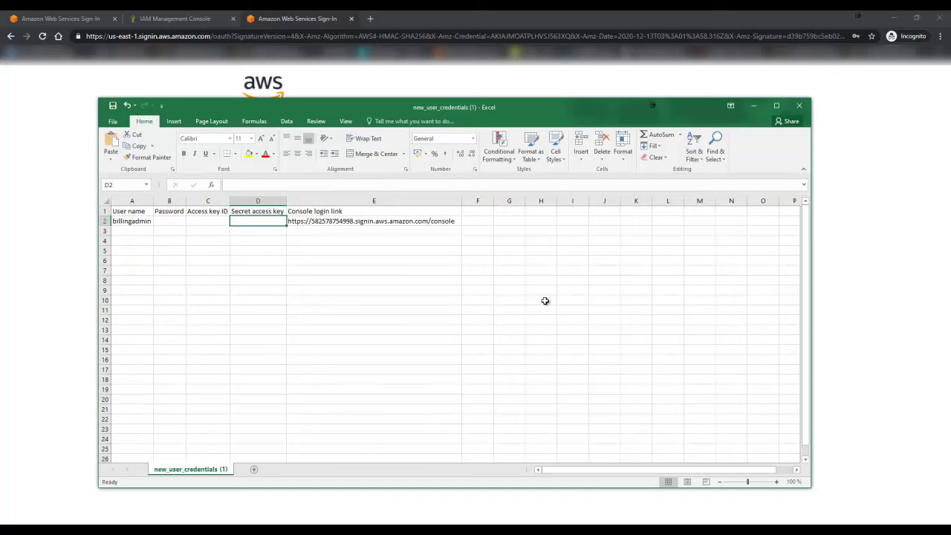
left_click(800, 108)
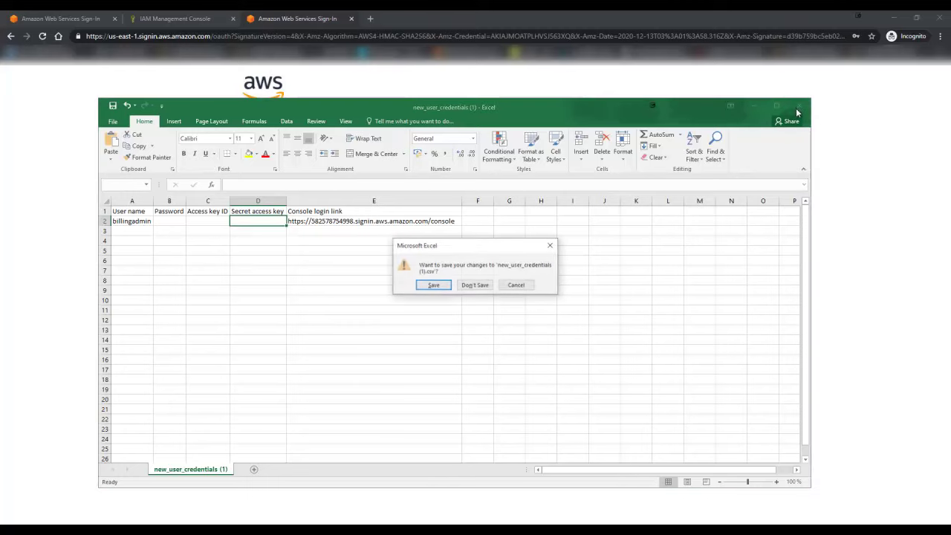
left_click(475, 285)
Step: Sign in with IAM user name 'billingadmin' and its password
left_click(301, 209)
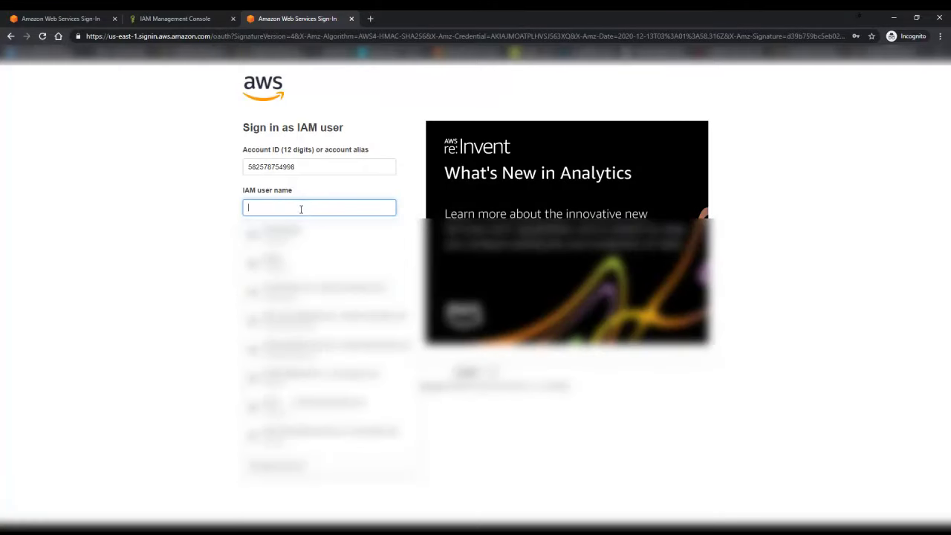
type("bi")
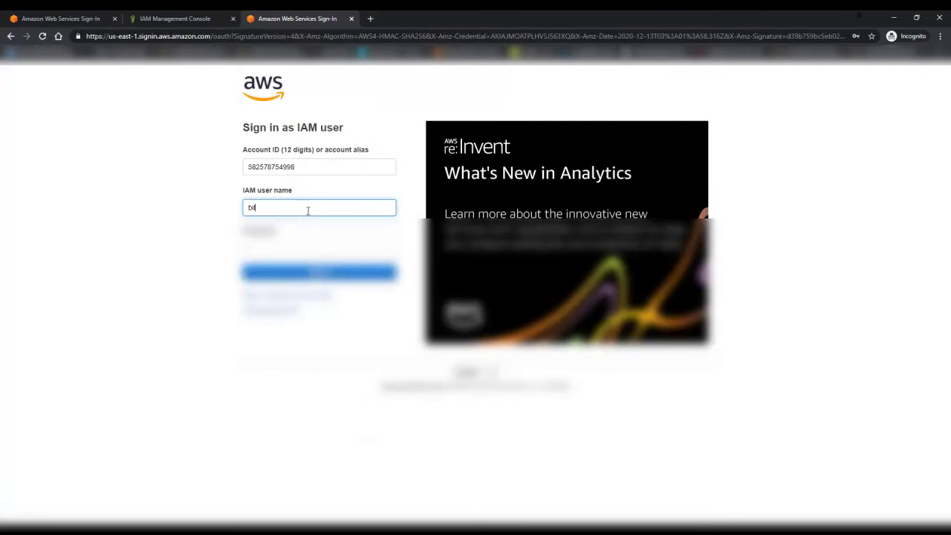
type("llingadmin")
key("Tab")
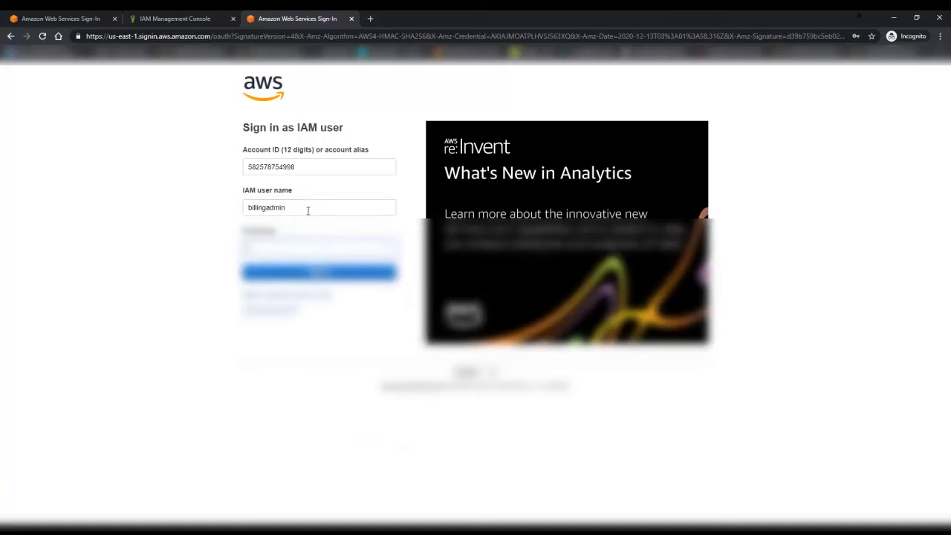
type("••")
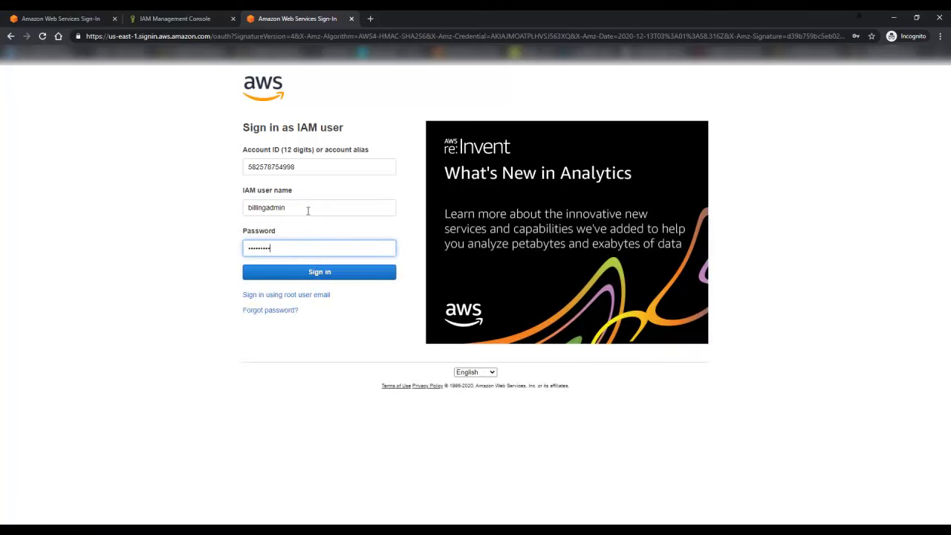
type("••••••••")
left_click(367, 275)
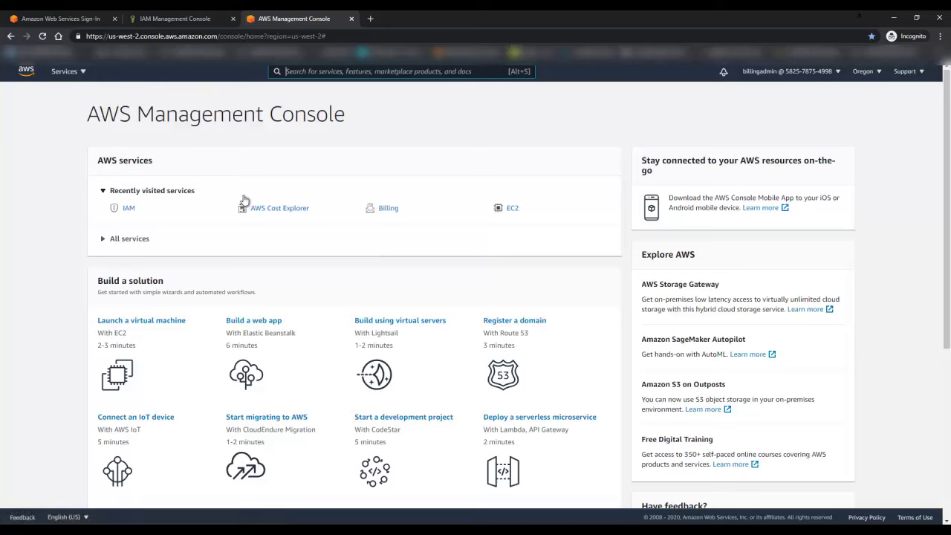
Step: Go to My Billing Dashboard from the account menu
left_click(827, 72)
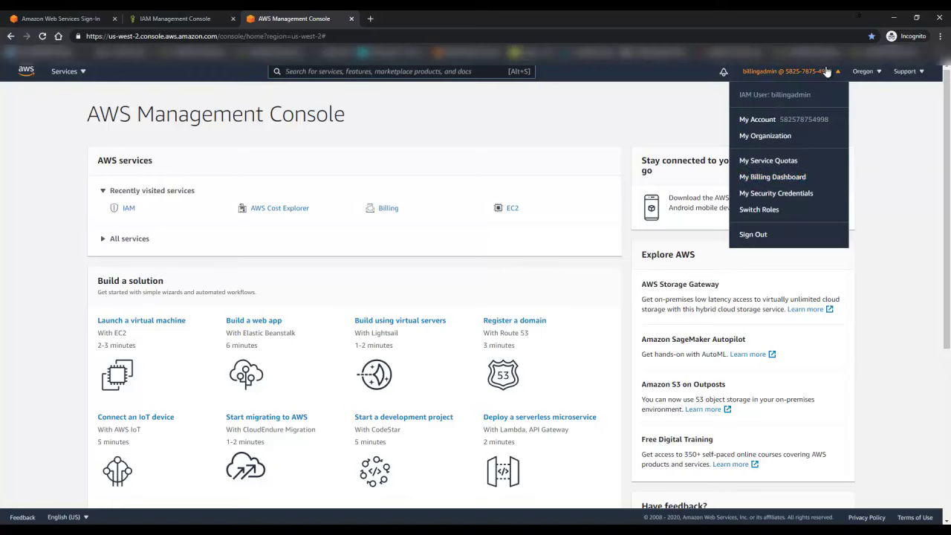
left_click(778, 178)
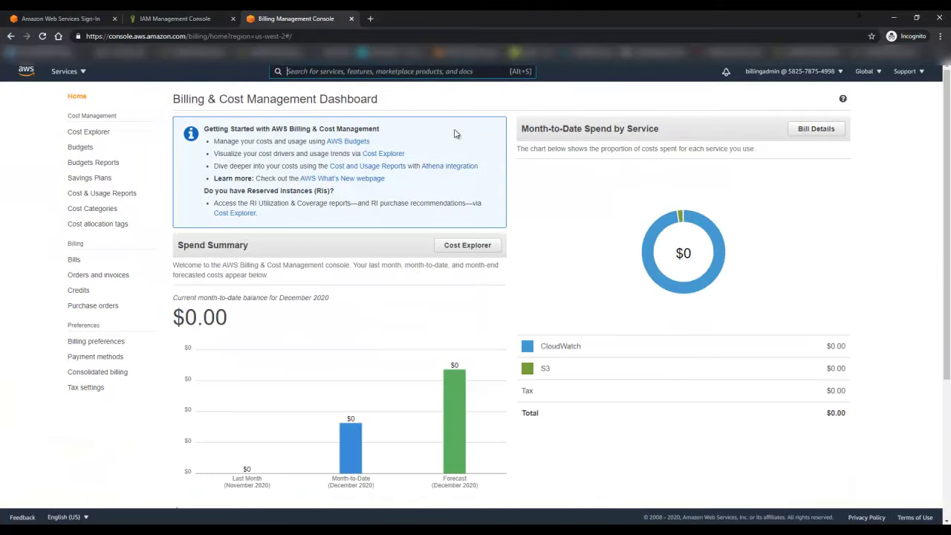
key("alt+s")
Step: Open Budgets Reports from the billing sidebar, which shows a missing-permissions error
left_click(841, 72)
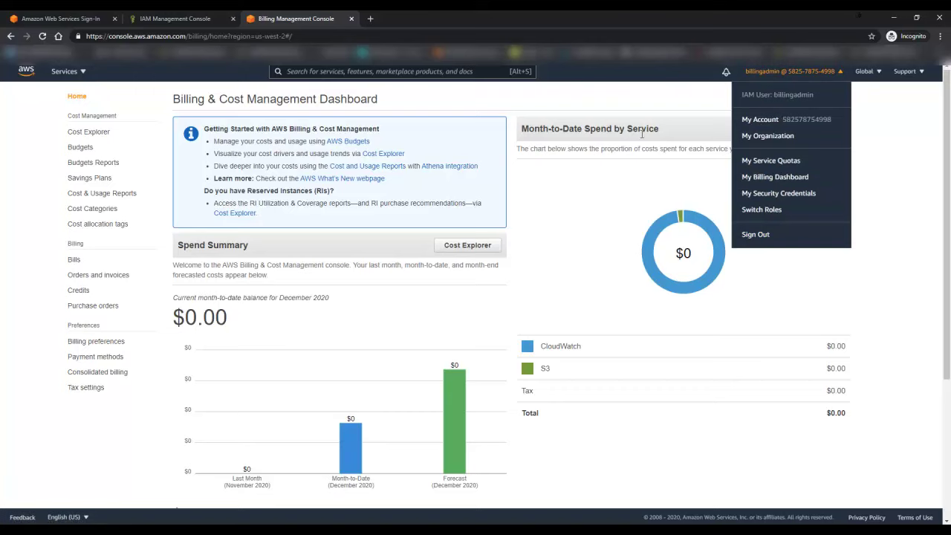
left_click(587, 104)
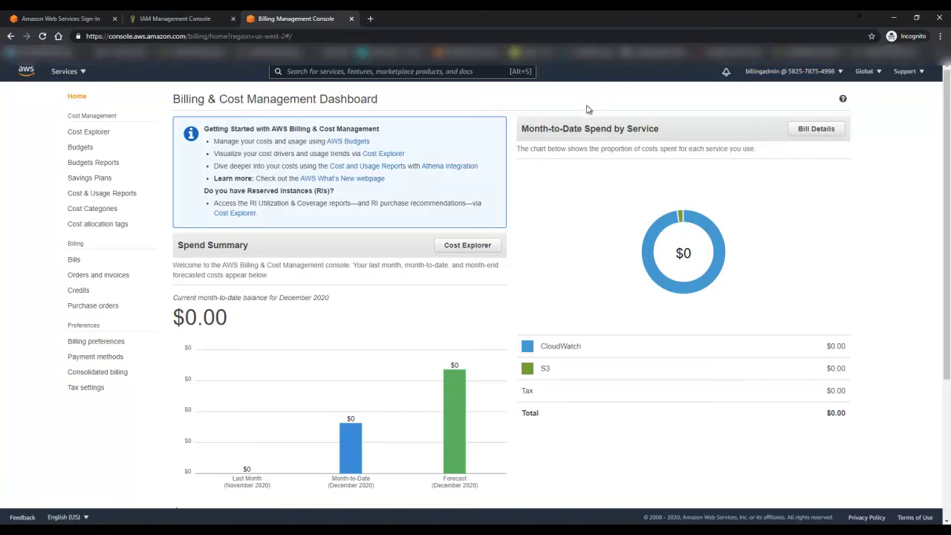
left_click(106, 163)
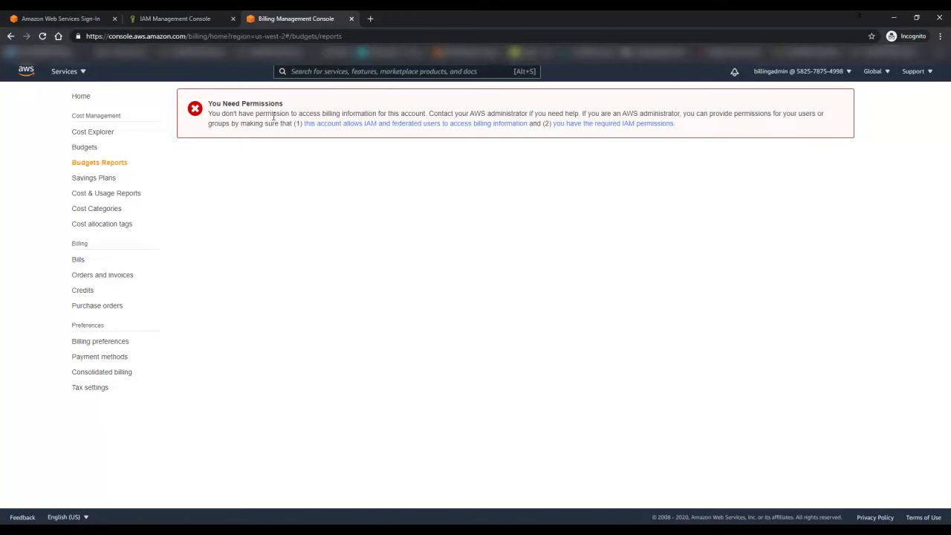
Step: Go from Budgets to Cost Explorer and open the Monthly spend by service view
left_click(84, 148)
left_click(108, 133)
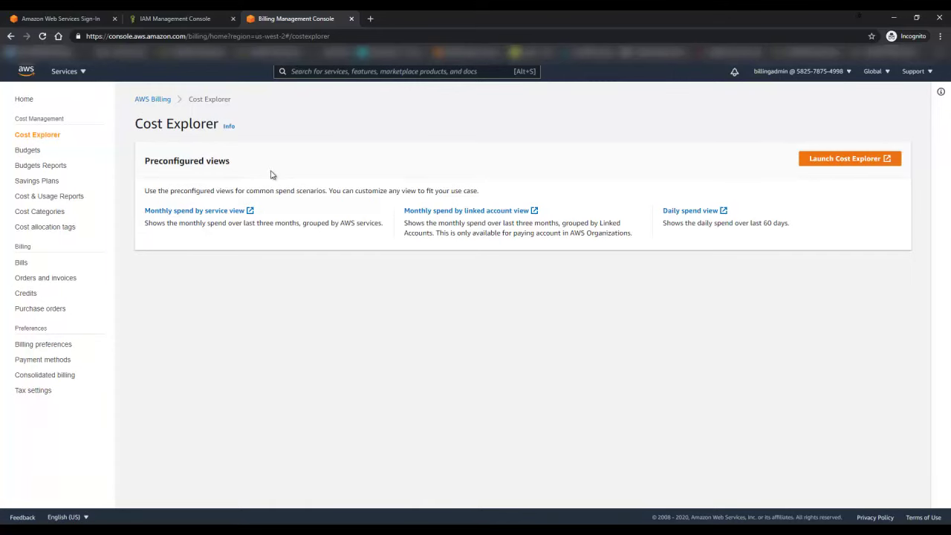
triple_click(372, 191)
left_click(451, 187)
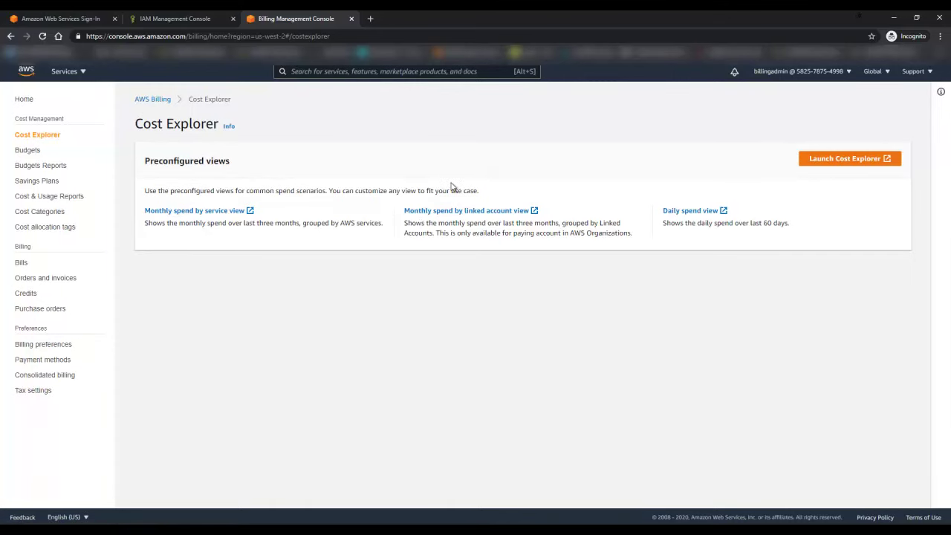
left_click(220, 211)
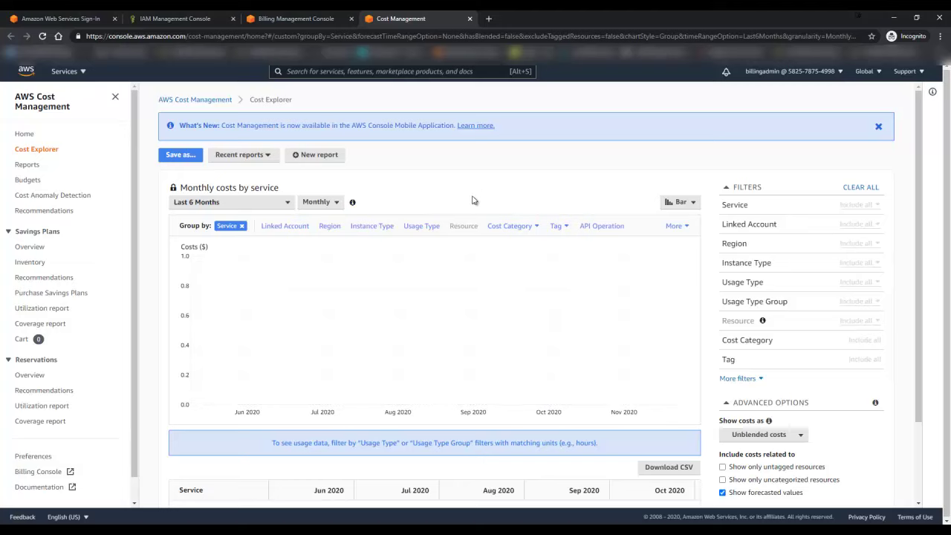
Step: Sign the billingadmin IAM user out and return to the console sign-in page
left_click(837, 71)
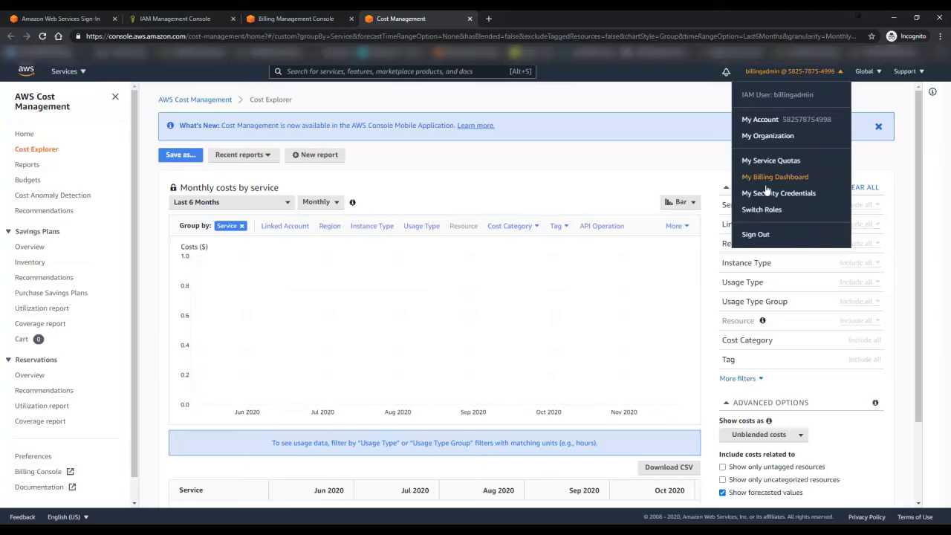
left_click(756, 235)
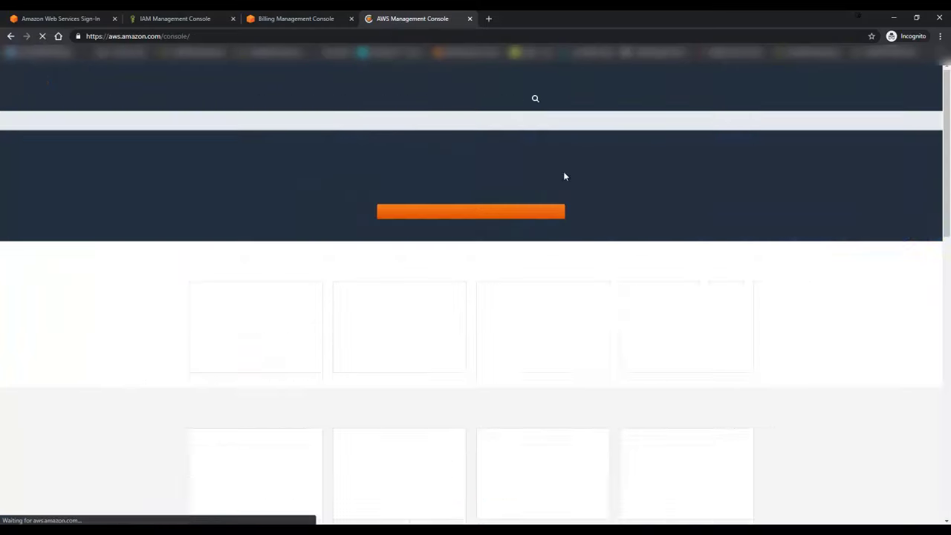
left_click(845, 80)
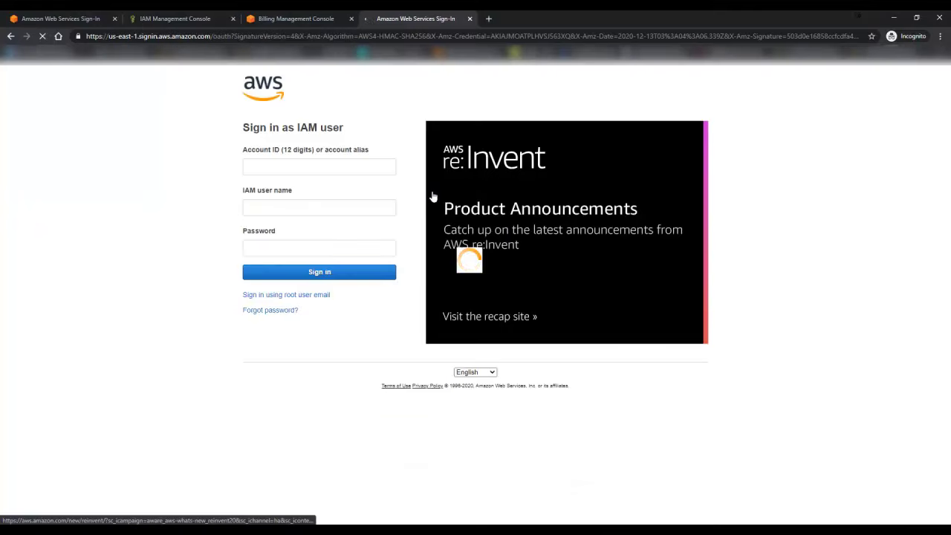
Step: Sign in as the root user with the suggested root email and the root password
left_click(287, 296)
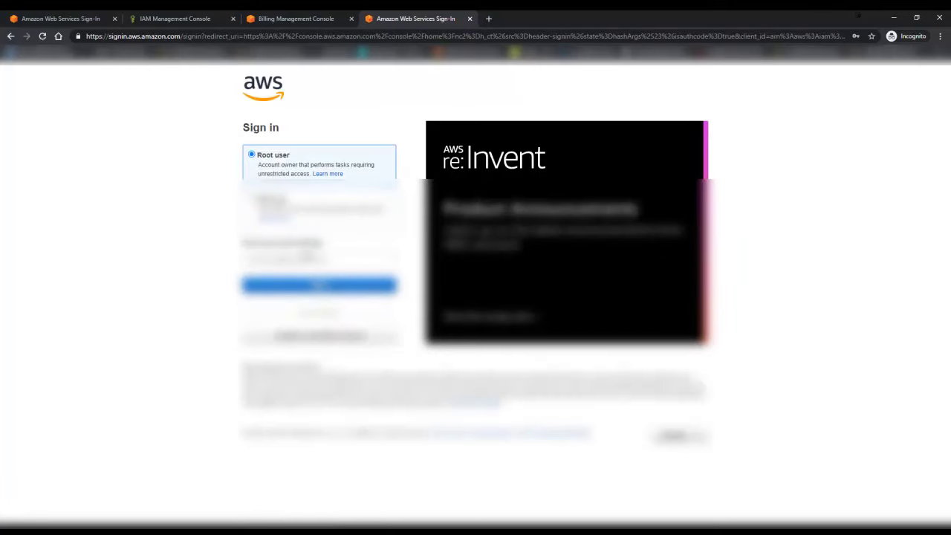
left_click(304, 256)
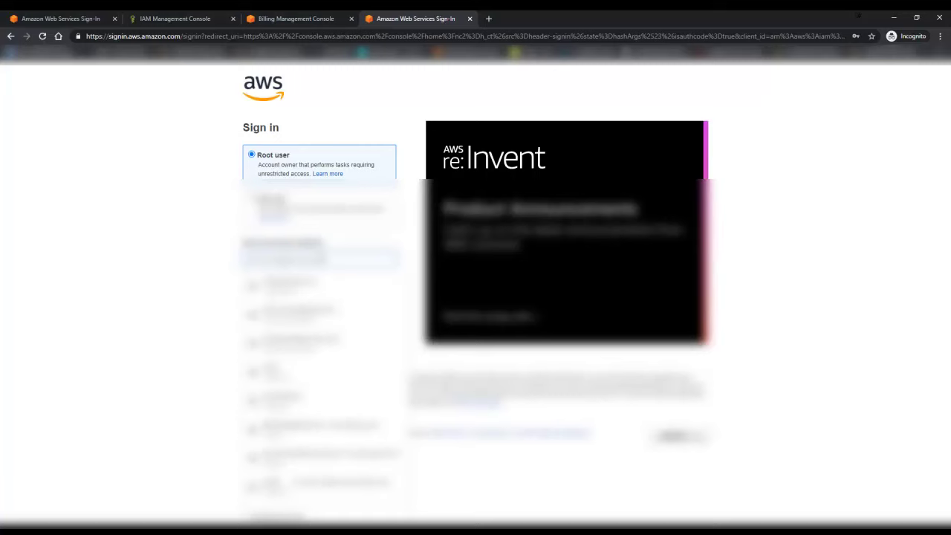
type("aws")
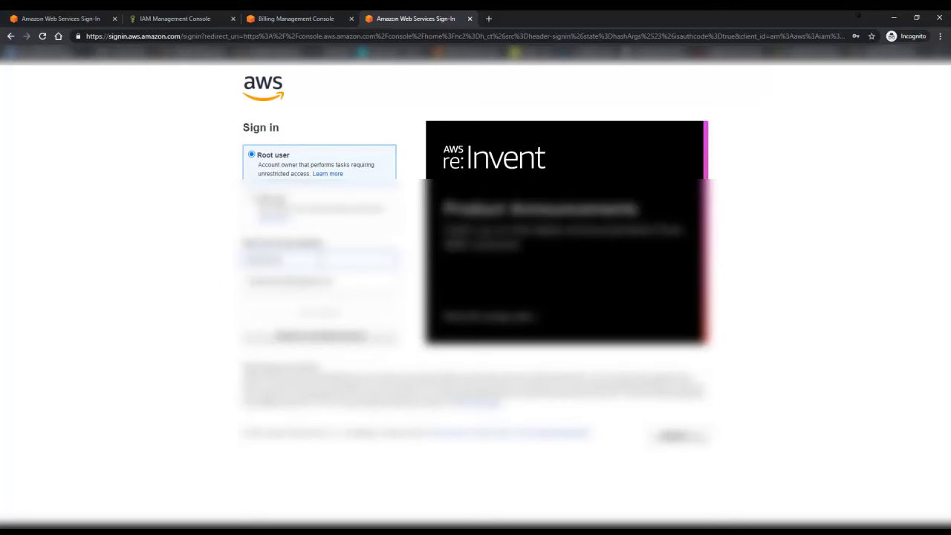
key("Return")
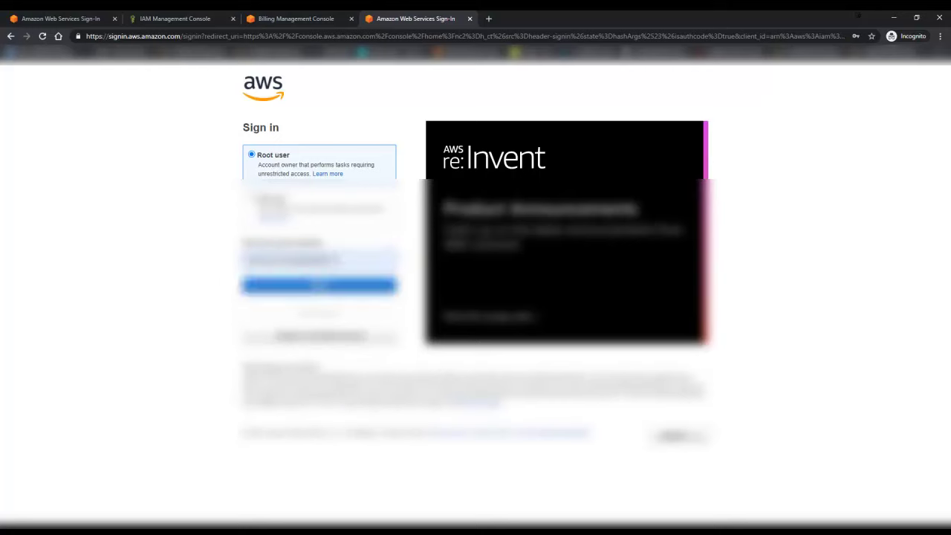
key("Return")
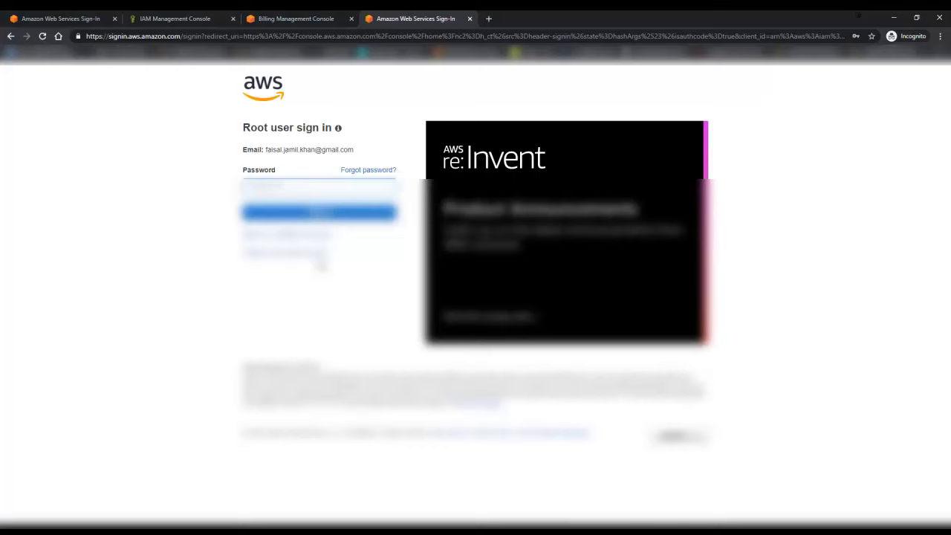
key("Return")
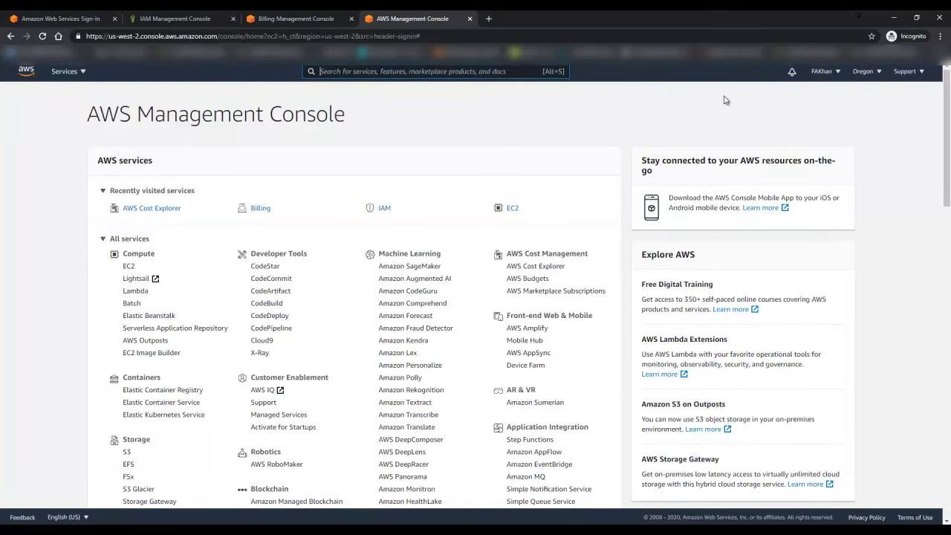
Step: Open My Account from the root account menu and scroll to the IAM billing access section
left_click(836, 74)
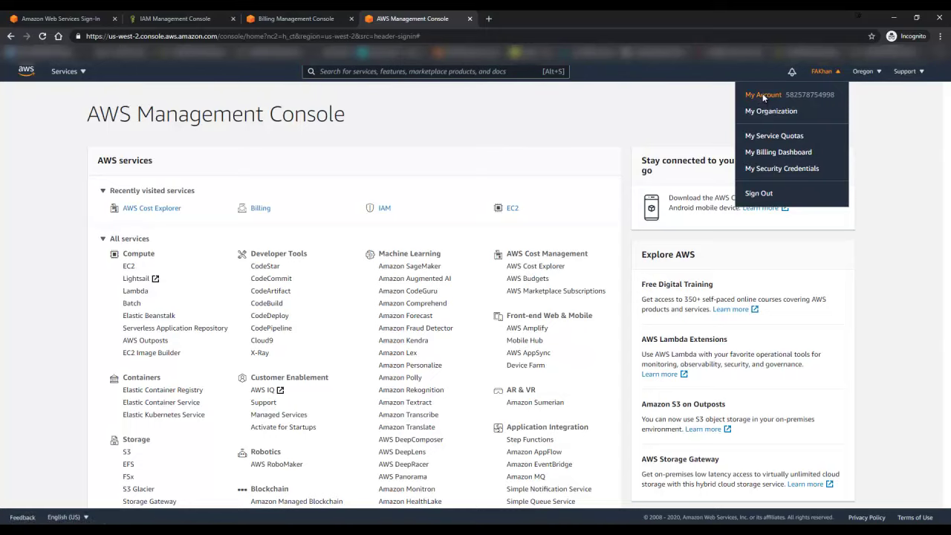
left_click(761, 95)
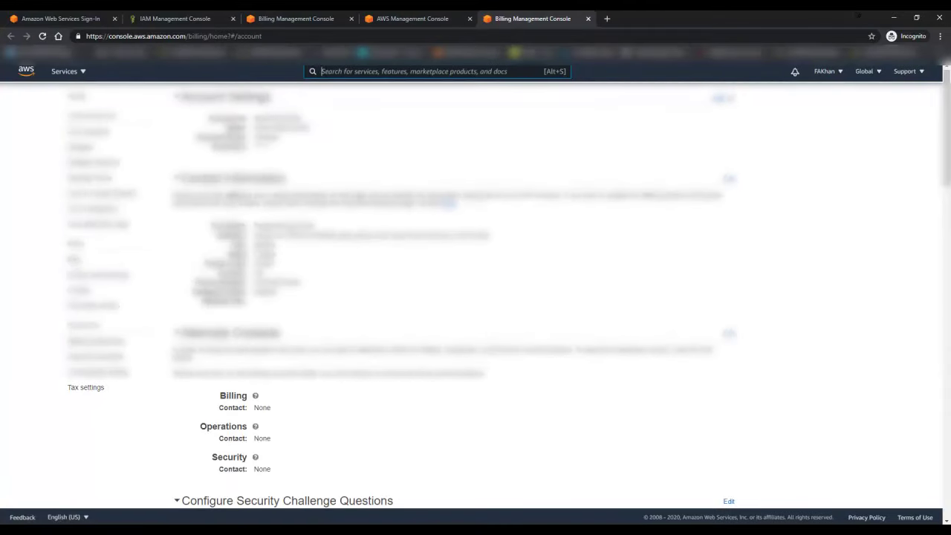
scroll(310, 186, "down", 2)
scroll(453, 297, "down", 5)
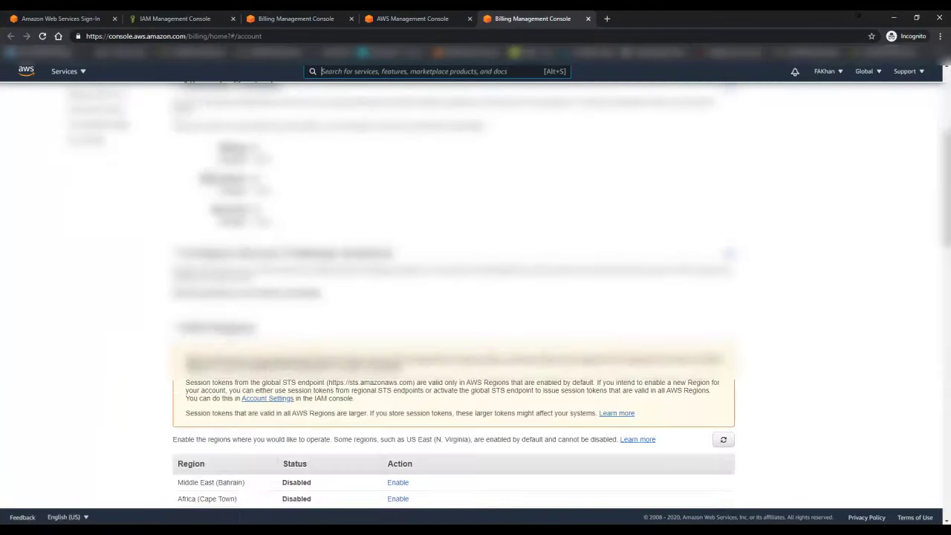
scroll(453, 297, "up", 4)
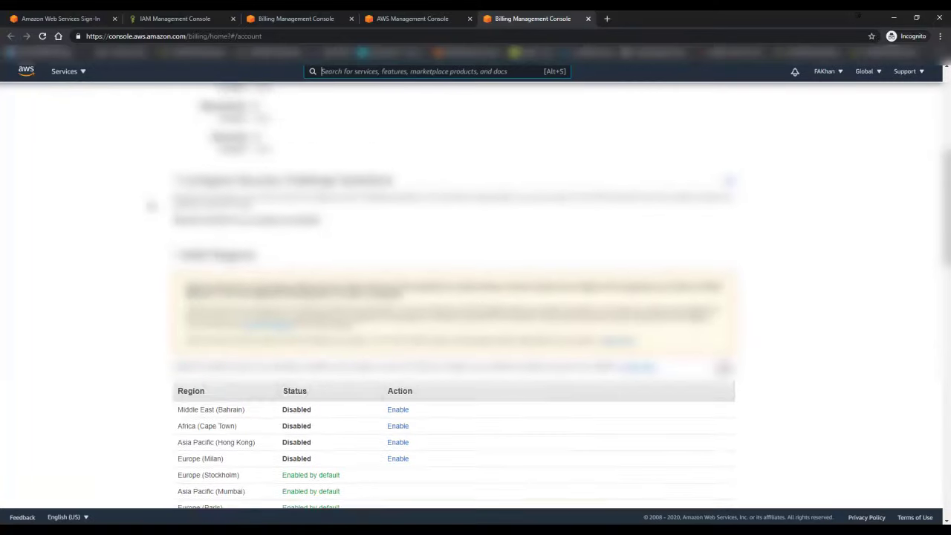
scroll(174, 205, "down", 10)
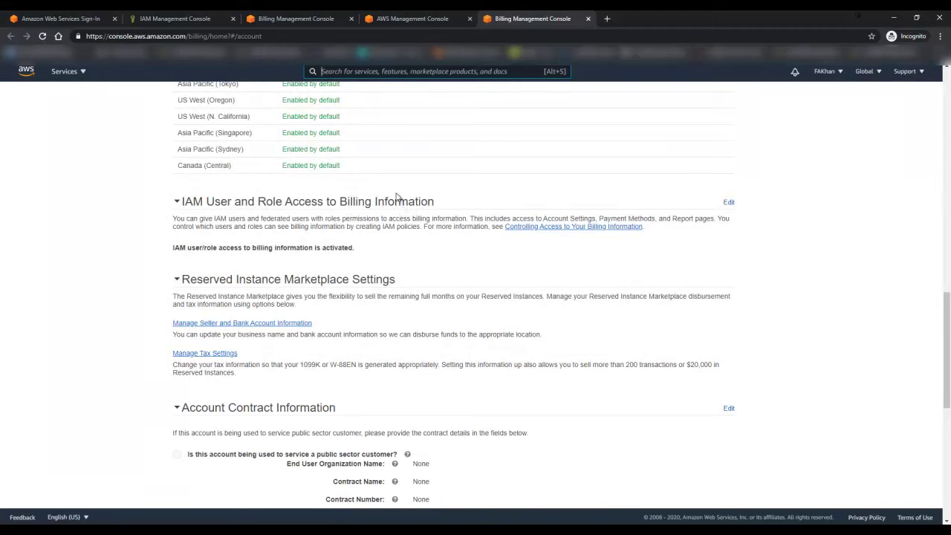
Step: Edit IAM user and role billing access, keep Activate IAM Access checked, and update it
left_click(730, 204)
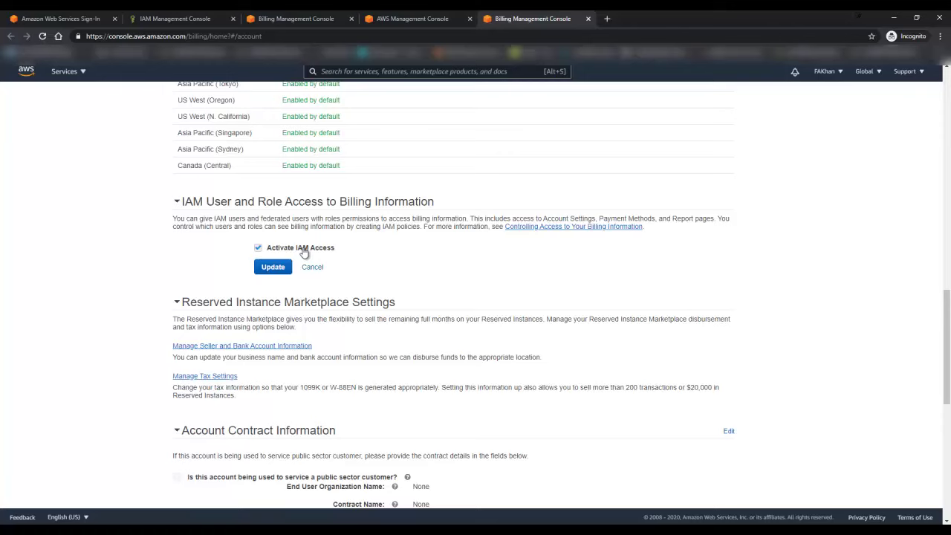
left_click(281, 269)
left_click(281, 269)
Step: Sign the root user out from the account menu
scroll(771, 216, "up", 15)
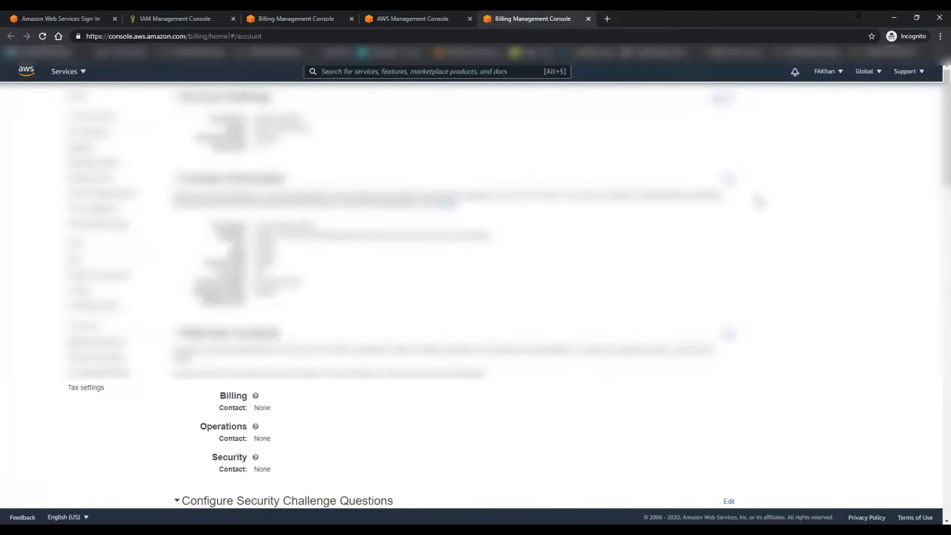
scroll(750, 250, "down", 20)
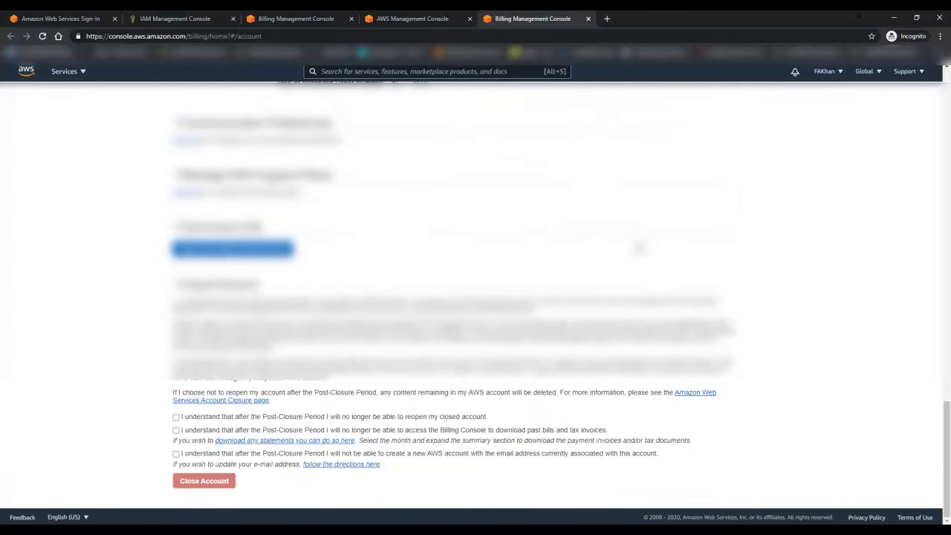
scroll(686, 270, "up", 20)
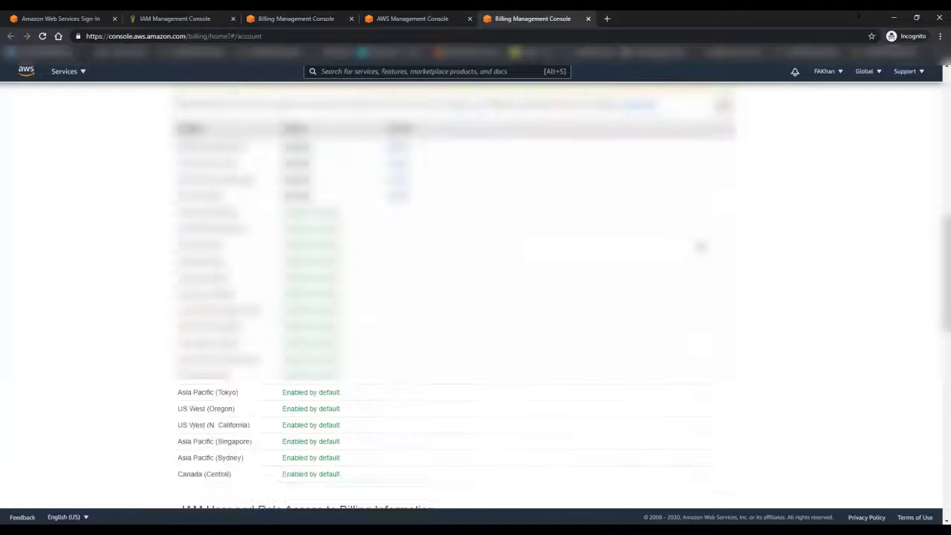
left_click(840, 72)
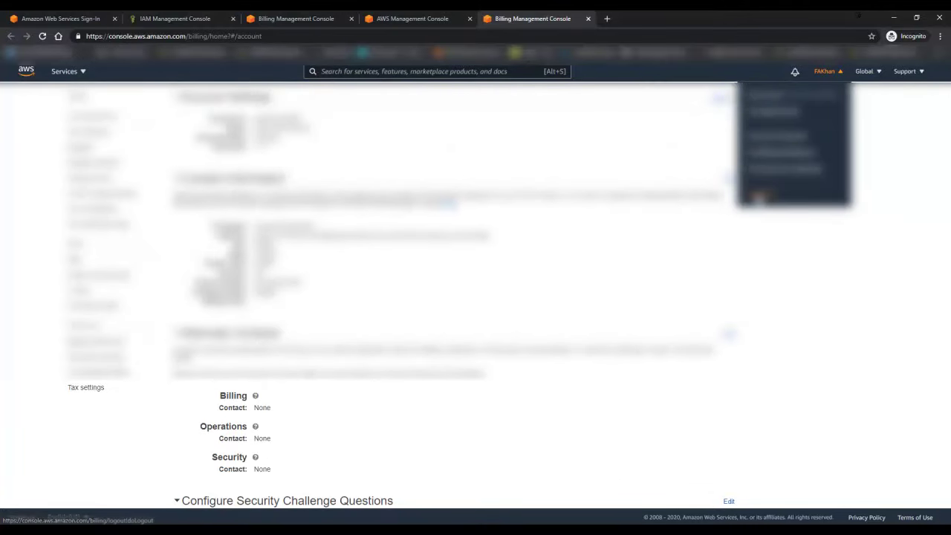
left_click(758, 197)
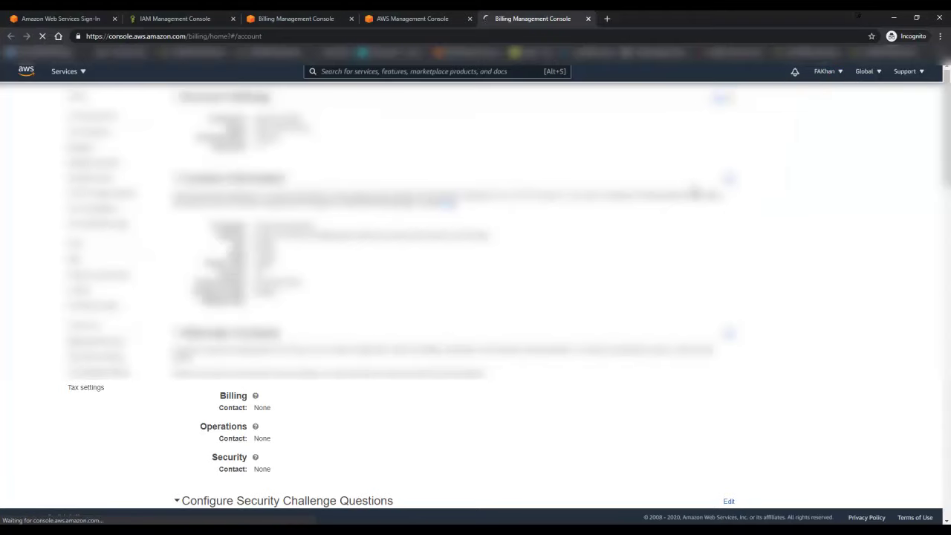